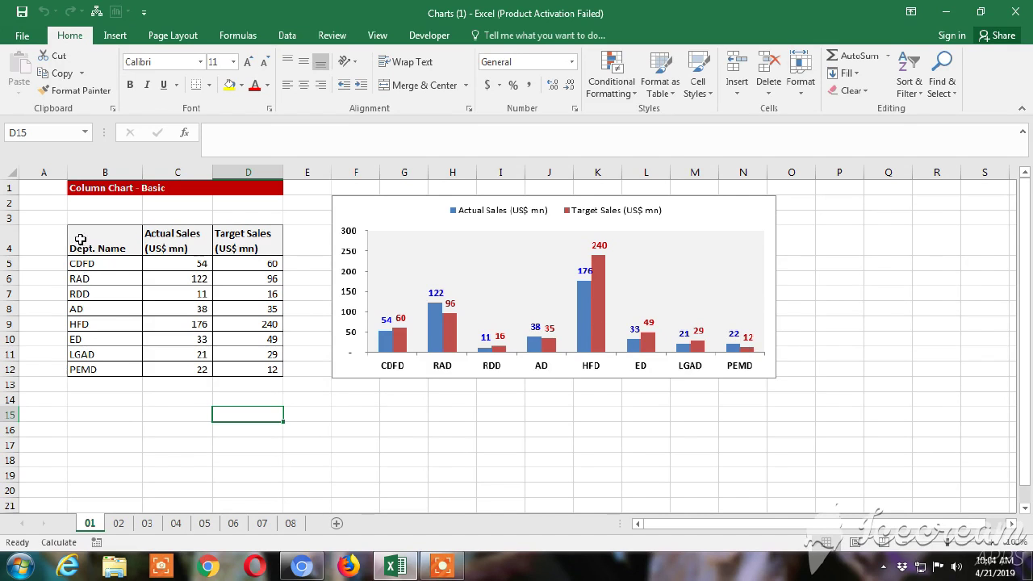
Insert a clustered column chart of the B4:D12 sales table and drag it below the reference chart.
left_click_drag(82, 239, 272, 374)
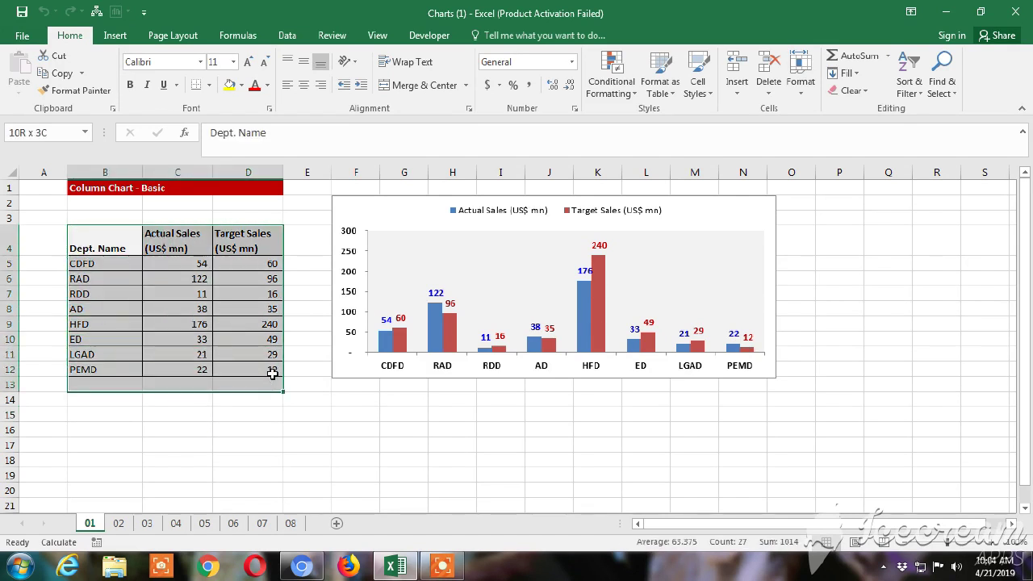
left_click_drag(273, 374, 273, 369)
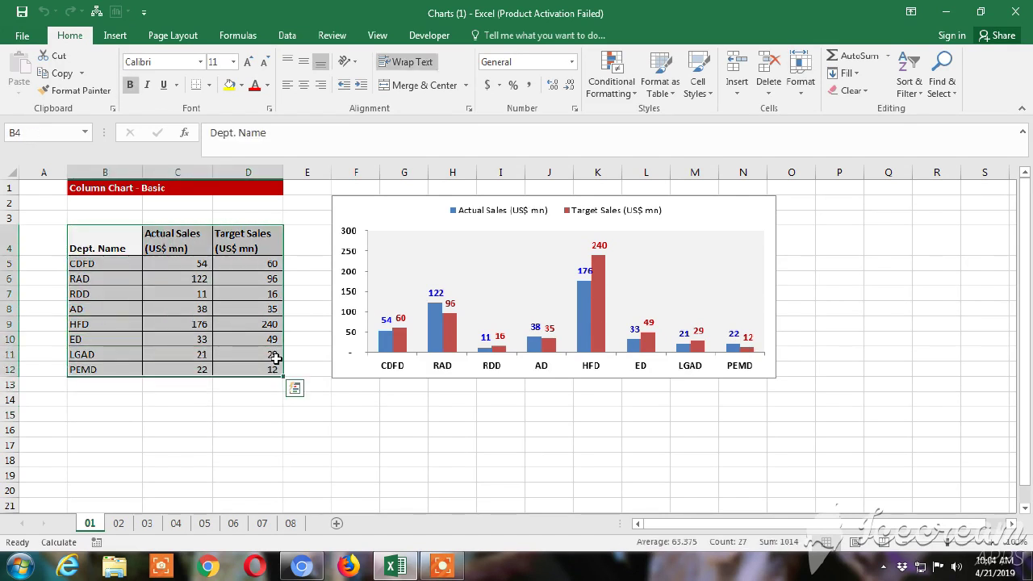
left_click(129, 41)
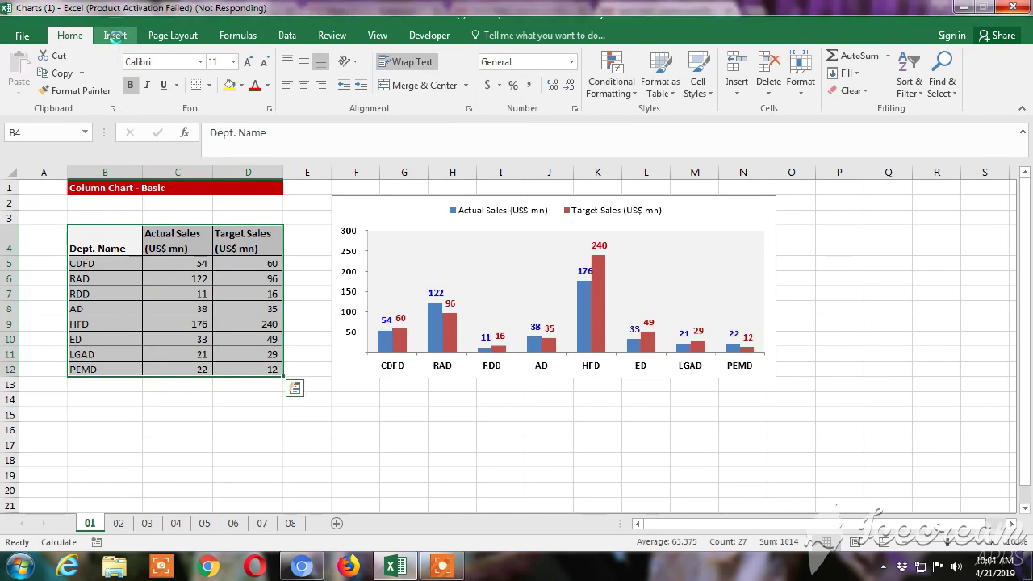
left_click(114, 36)
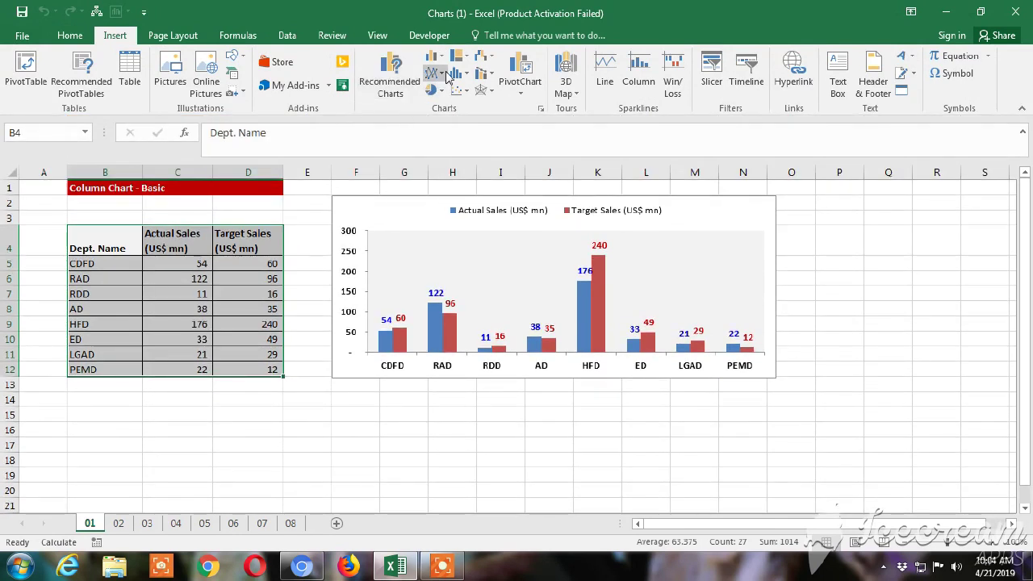
left_click(436, 58)
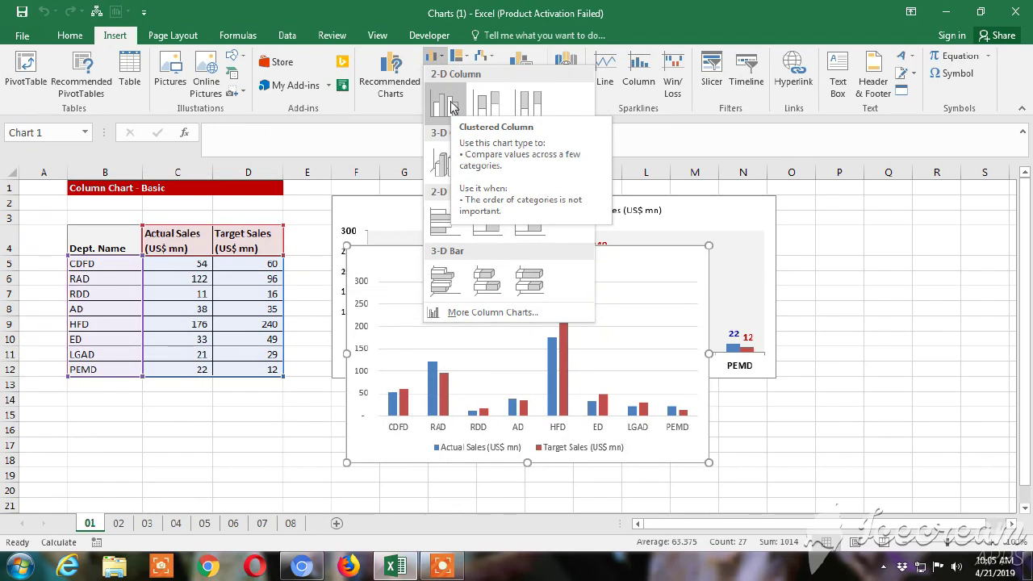
left_click(452, 108)
mouse_move(622, 273)
left_mouse_down()
mouse_move(645, 358)
mouse_move(636, 429)
left_mouse_up()
left_click(833, 445)
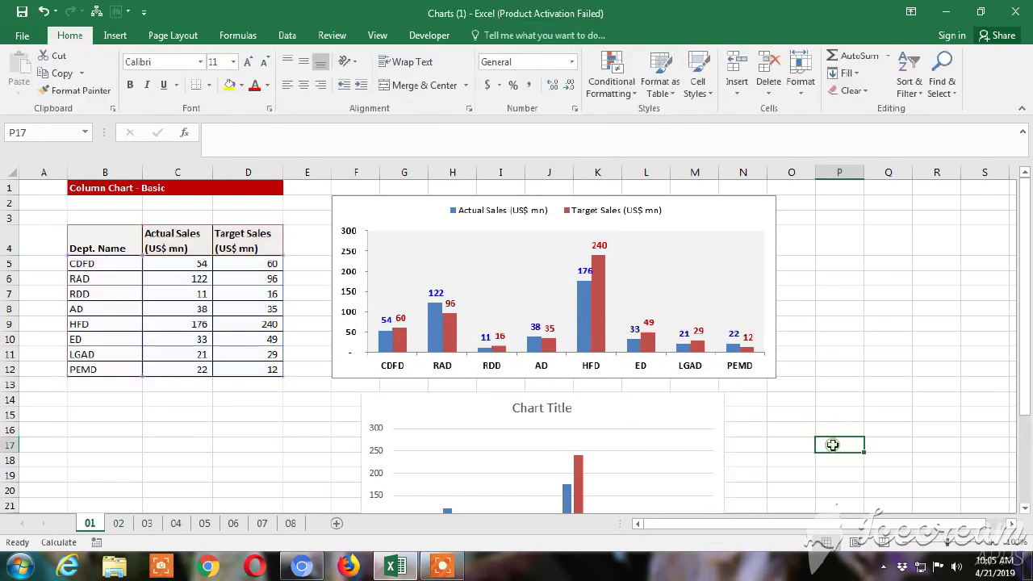
Delete the major horizontal gridlines from the new column chart.
key("Down")
key("Down")
key("Down")
key("Down")
key("Down")
key("Down")
key("Down")
key("Down")
key("Down")
scroll(853, 434, "up", 2)
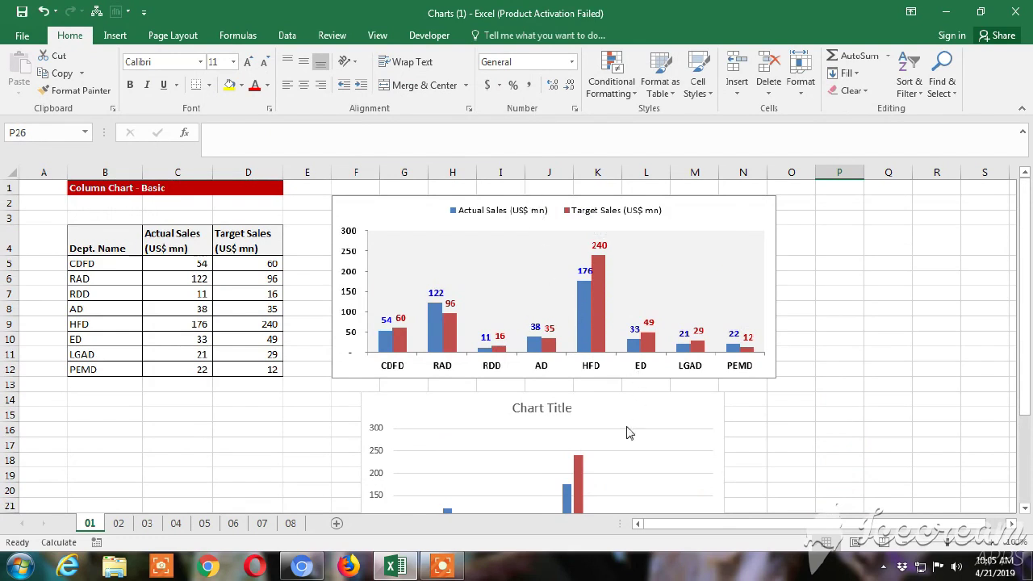
scroll(629, 421, "down", 2)
left_click(492, 318)
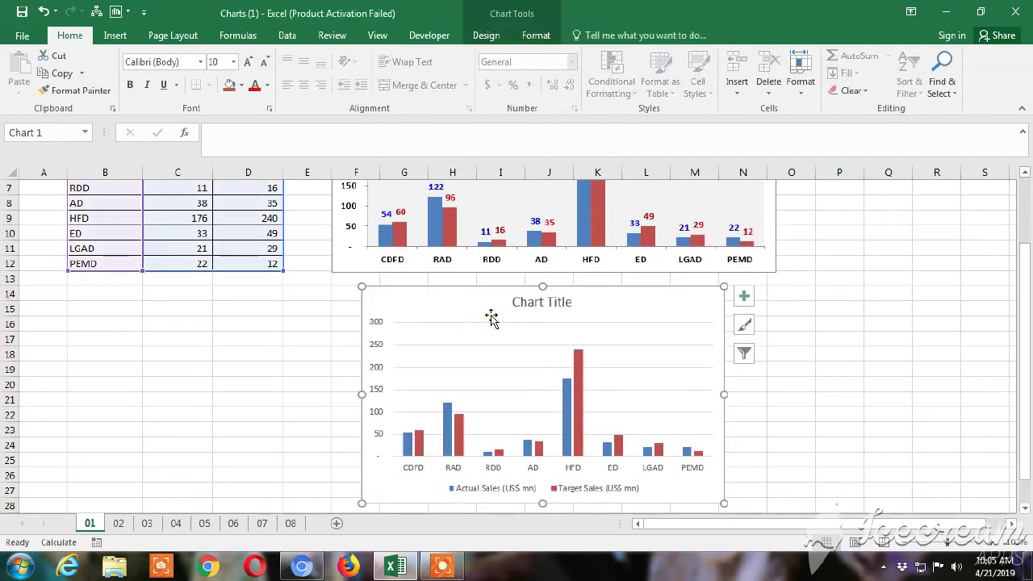
key("Up")
key("Up")
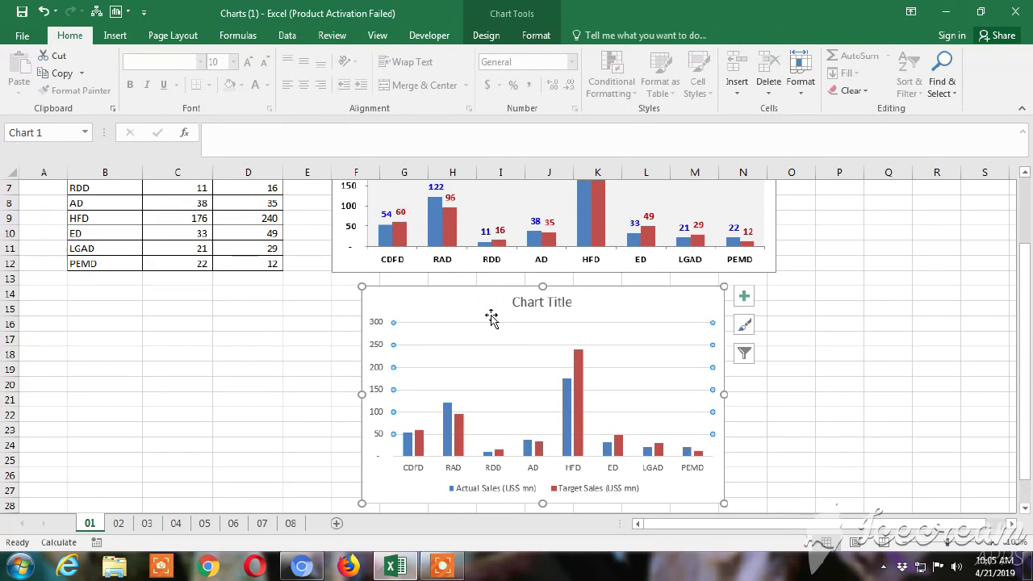
key("Delete")
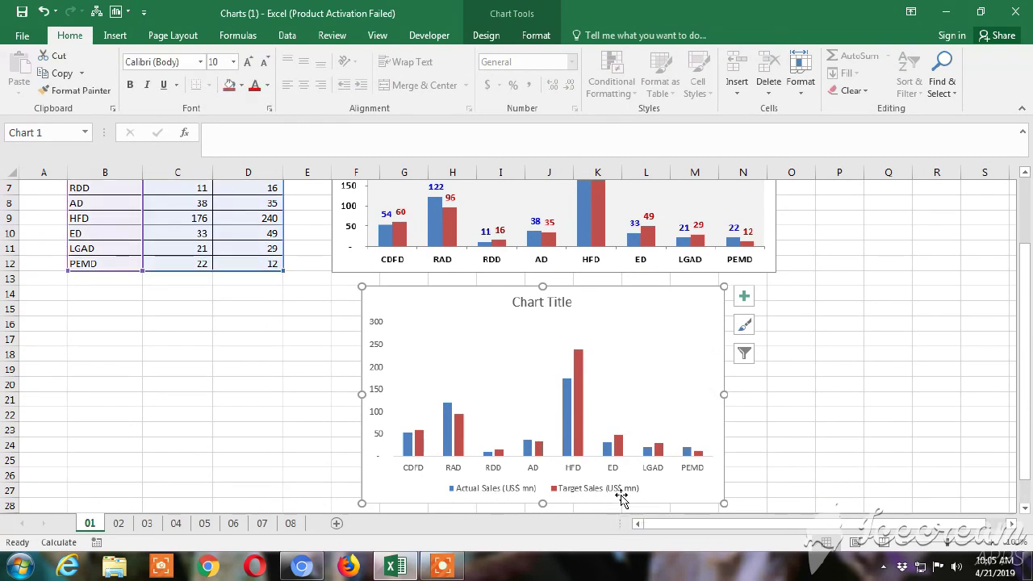
left_click(883, 279)
key("Up")
key("Up")
key("Up")
key("Up")
key("Down")
key("Down")
key("Down")
key("Down")
key("Down")
key("Down")
key("Down")
key("Down")
key("Down")
key("Down")
key("Down")
key("Down")
left_click(645, 450)
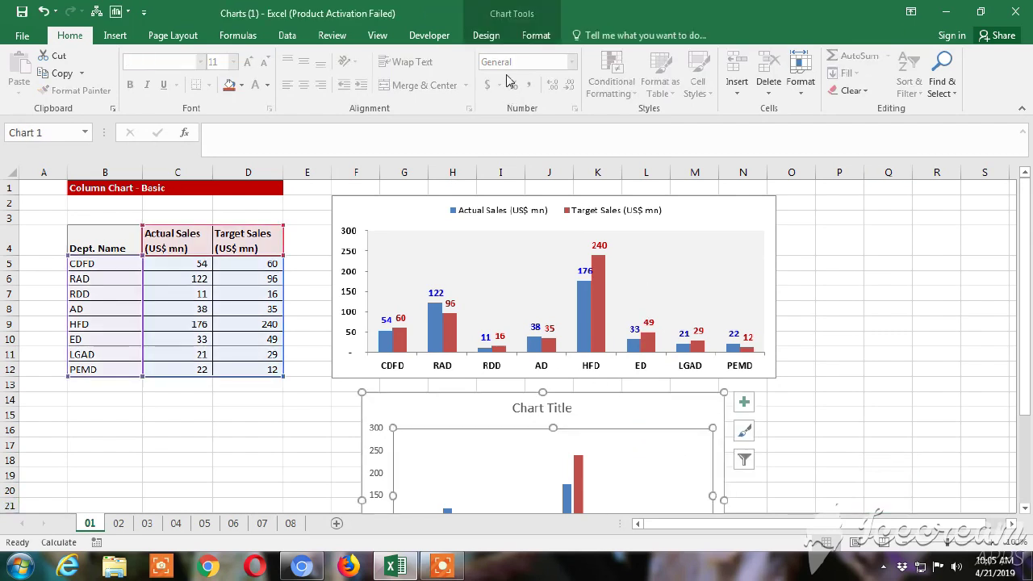
left_click(486, 36)
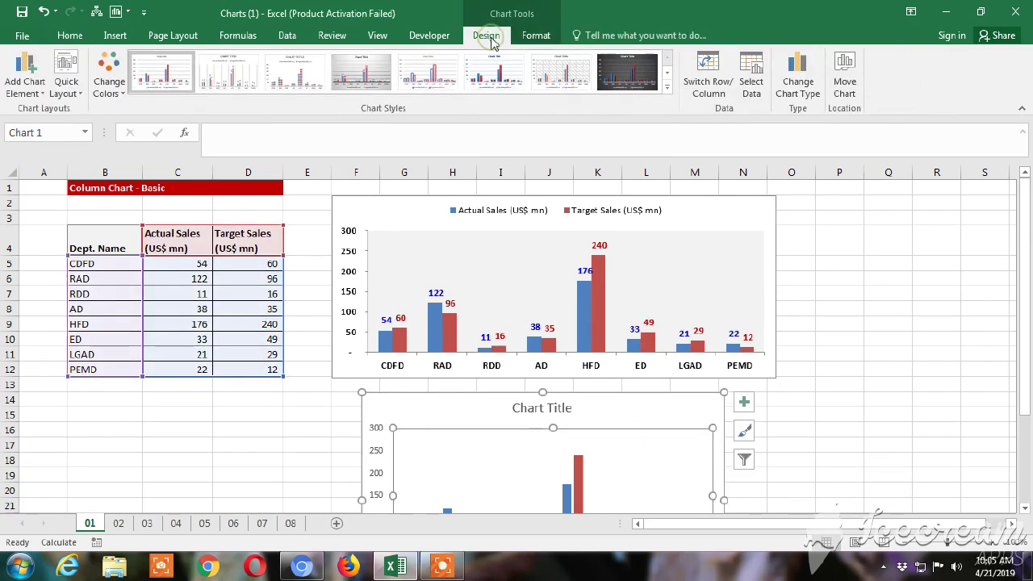
Move the new chart's legend to the top.
left_click(38, 95)
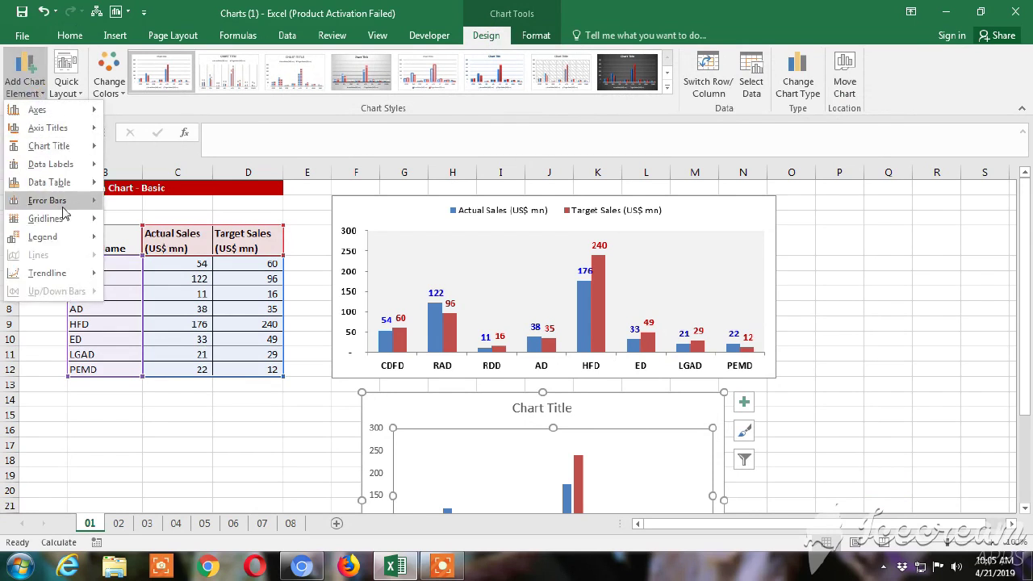
mouse_move(63, 202)
mouse_move(75, 243)
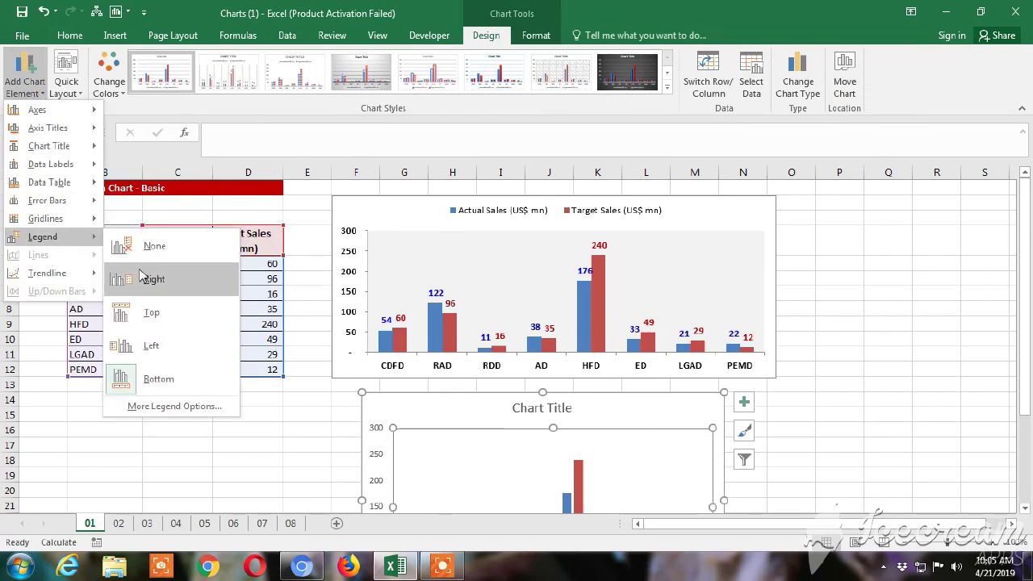
left_click(162, 310)
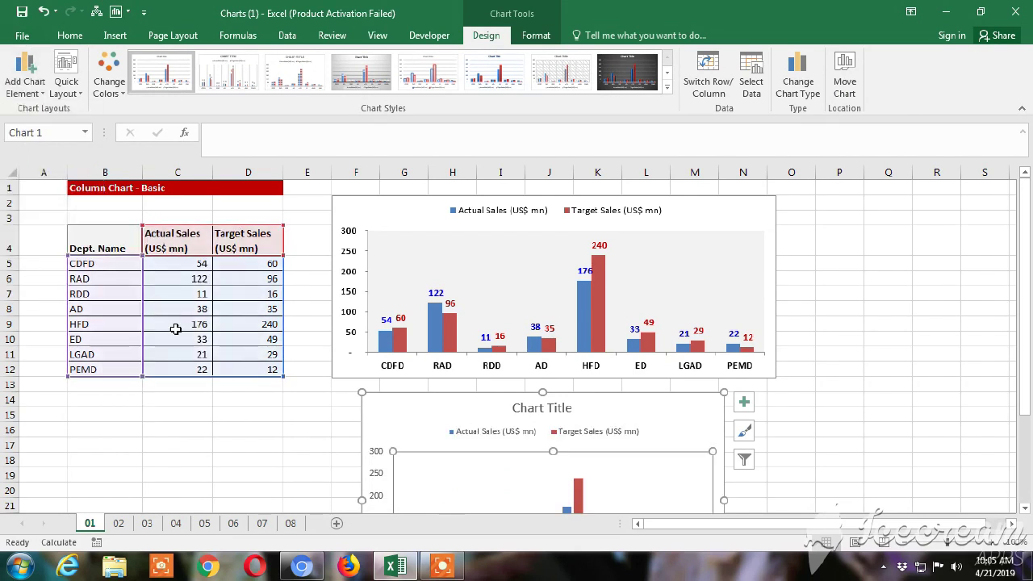
Delete the 'Chart Title' heading text and close the Format pane.
double_click(538, 410)
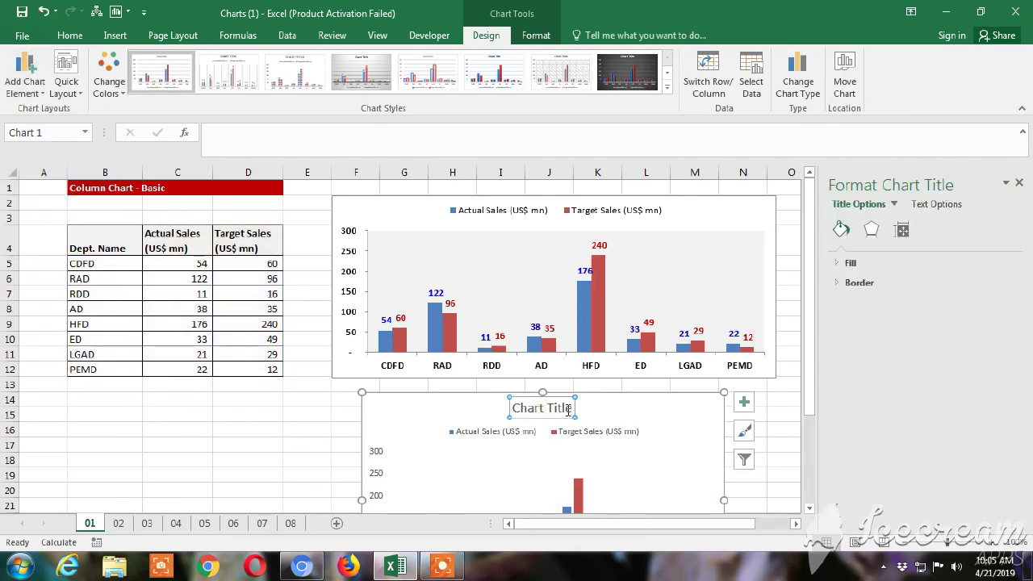
left_click_drag(569, 408, 513, 409)
key("Delete")
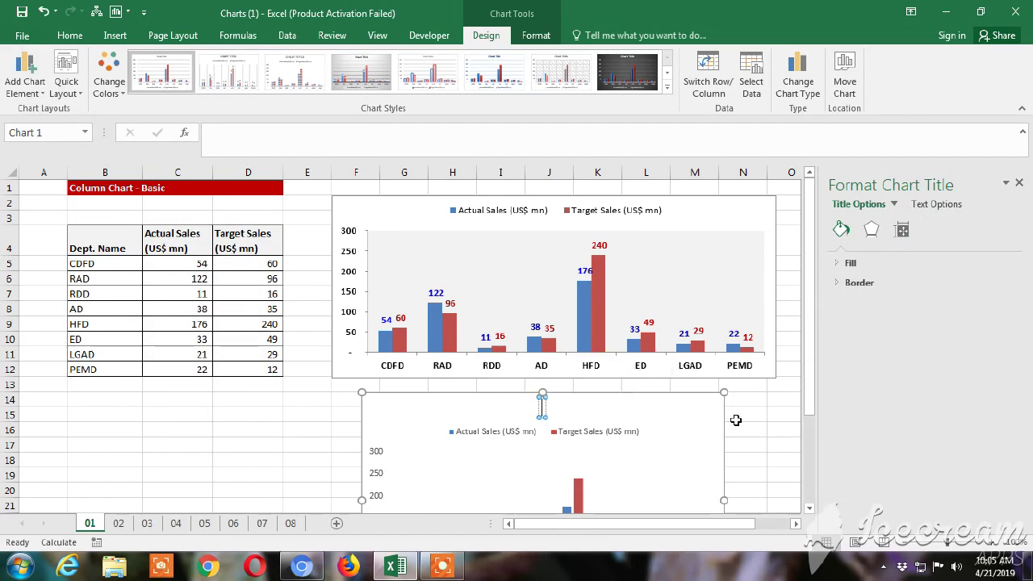
left_click(776, 415)
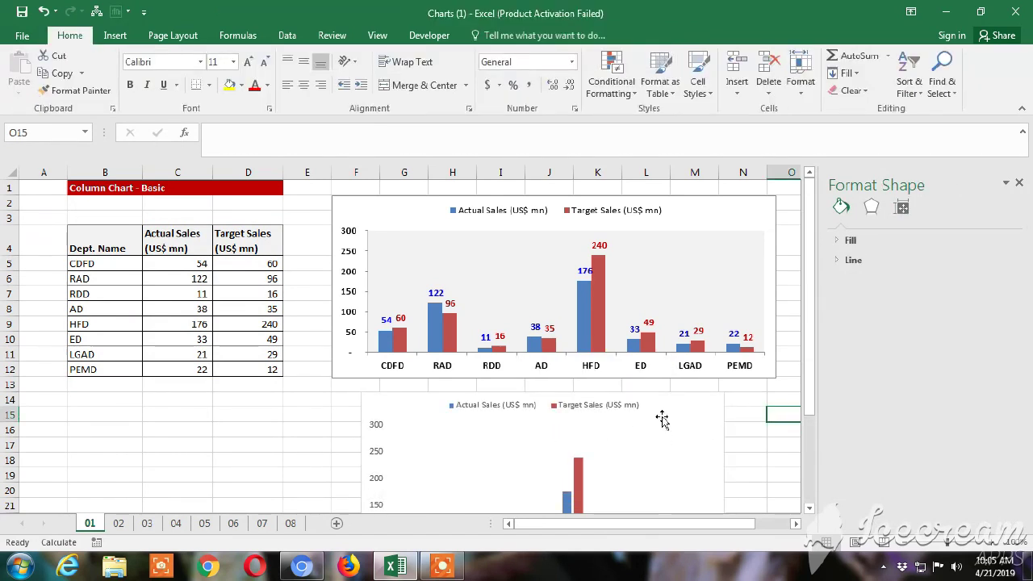
left_click(1020, 182)
left_click(874, 440)
key("Down")
key("Down")
key("Down")
key("Down")
key("Down")
key("Down")
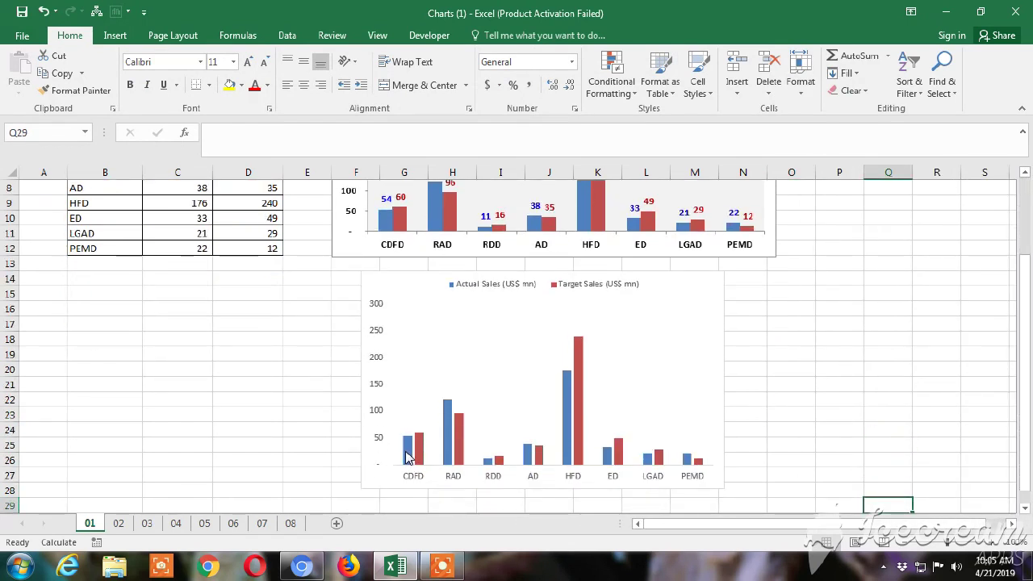
Turn on Data Labels for both Actual and Target Sales columns.
left_click(665, 359)
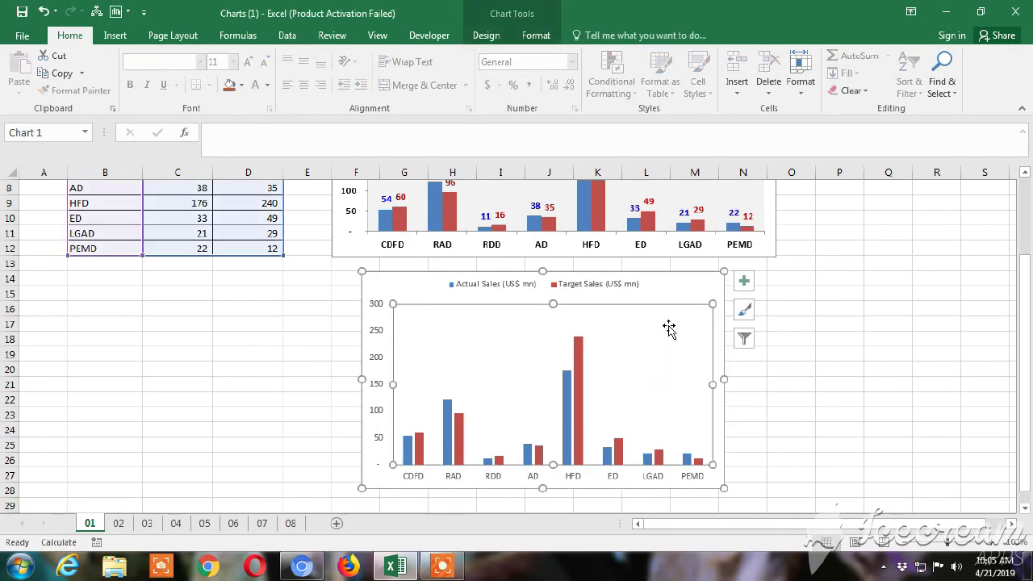
left_click(744, 282)
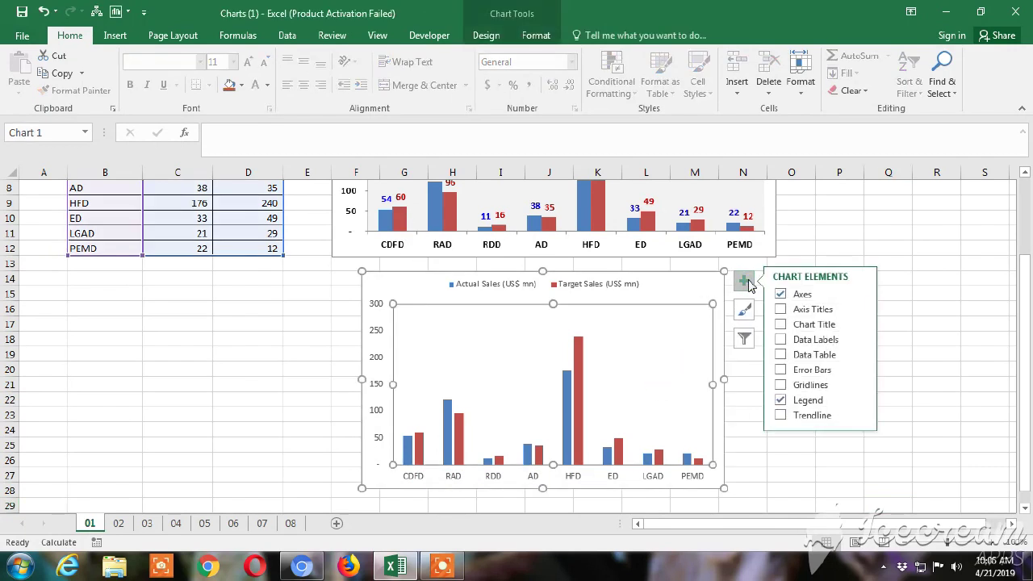
left_click(784, 345)
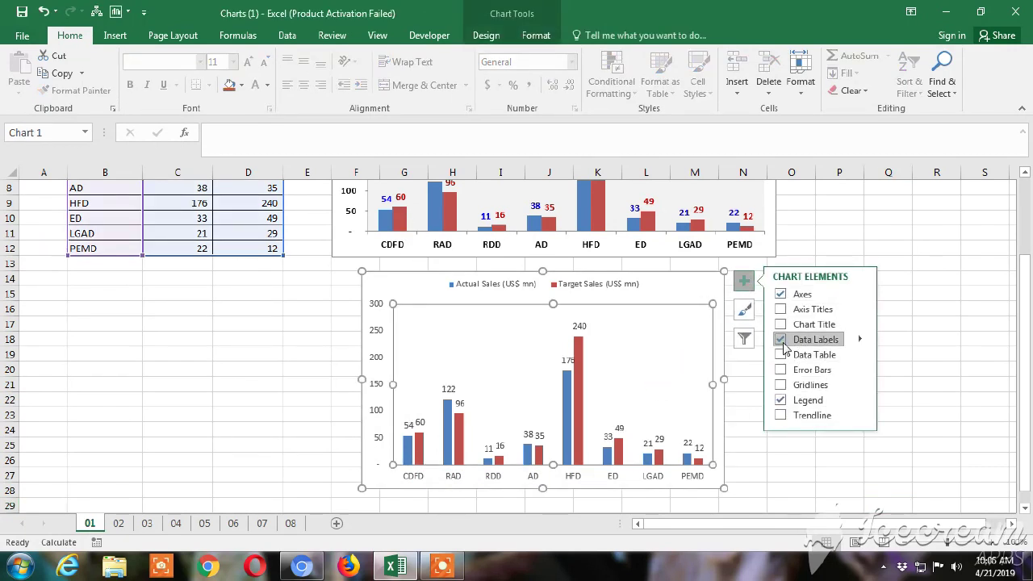
left_click(915, 460)
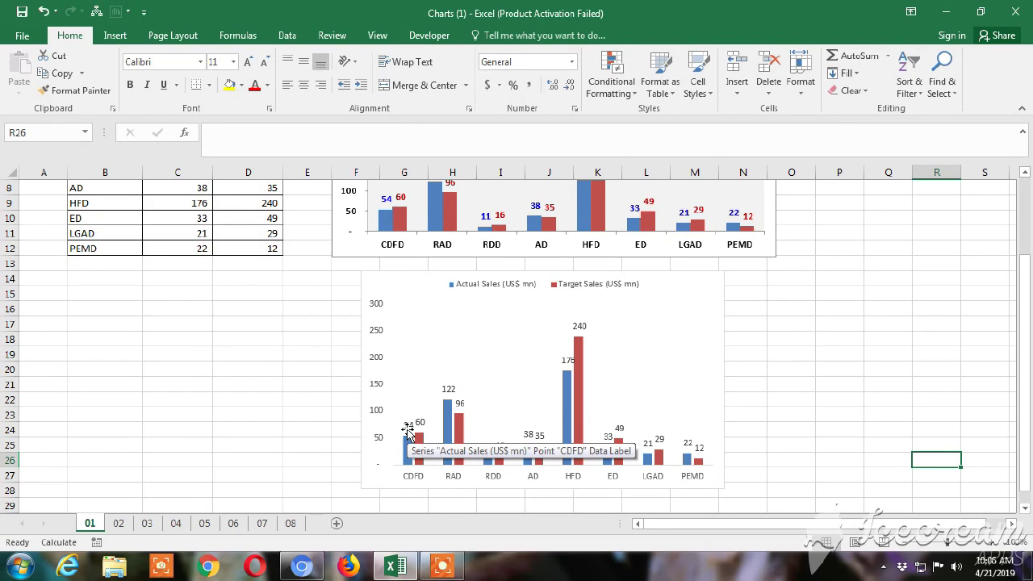
Make the Actual Sales value labels blue.
left_click(406, 432)
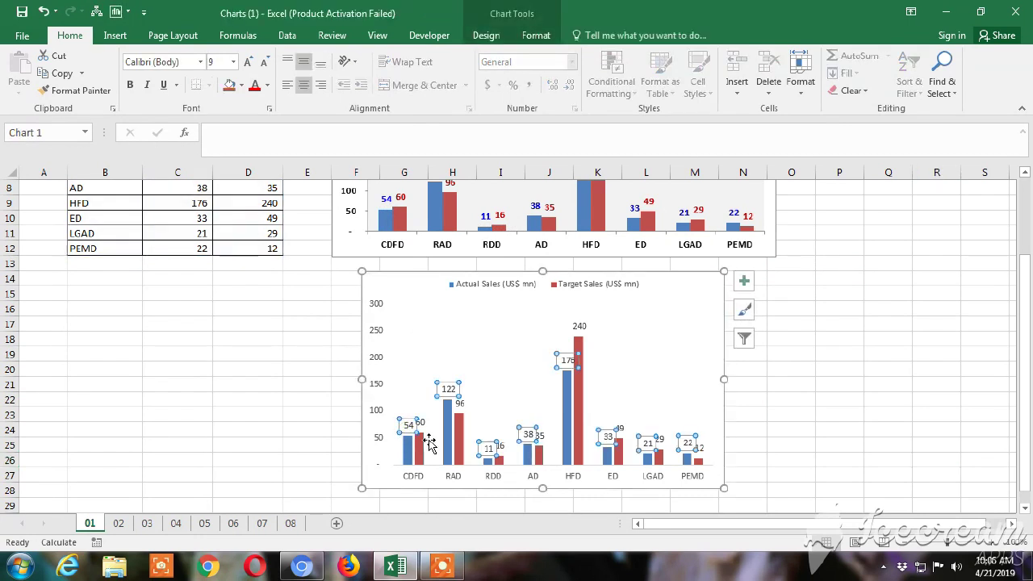
left_click(270, 92)
key("Escape")
Make the Target Sales value labels red.
left_click(419, 423)
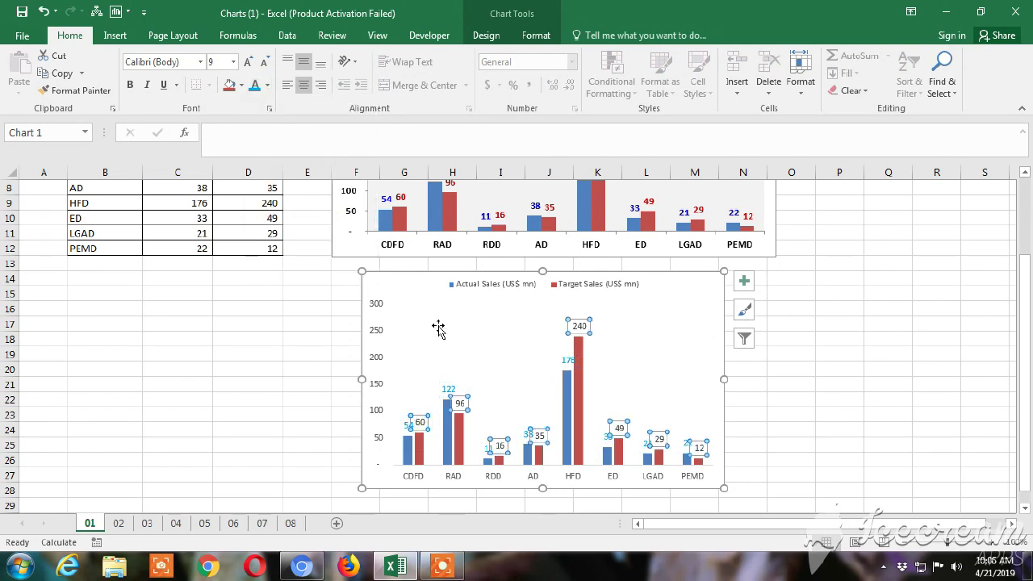
left_click(267, 84)
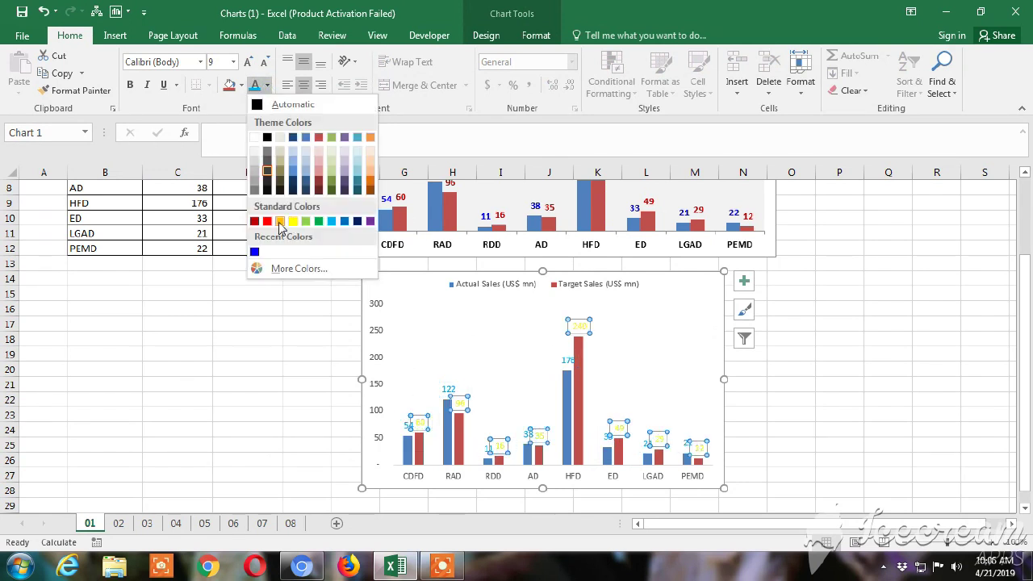
left_click(268, 222)
left_click(949, 412)
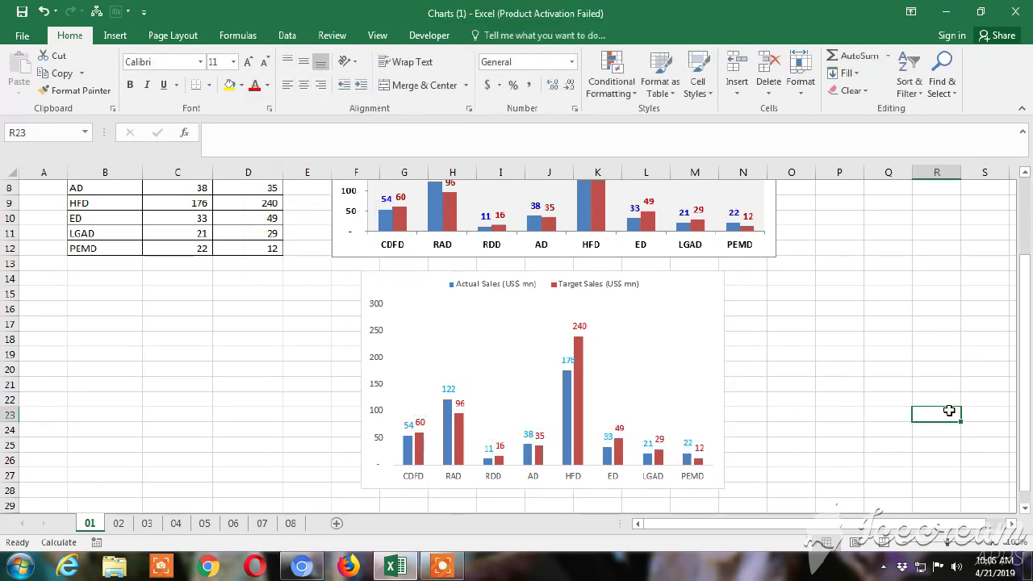
key("Up")
key("Up")
key("Up")
key("Up")
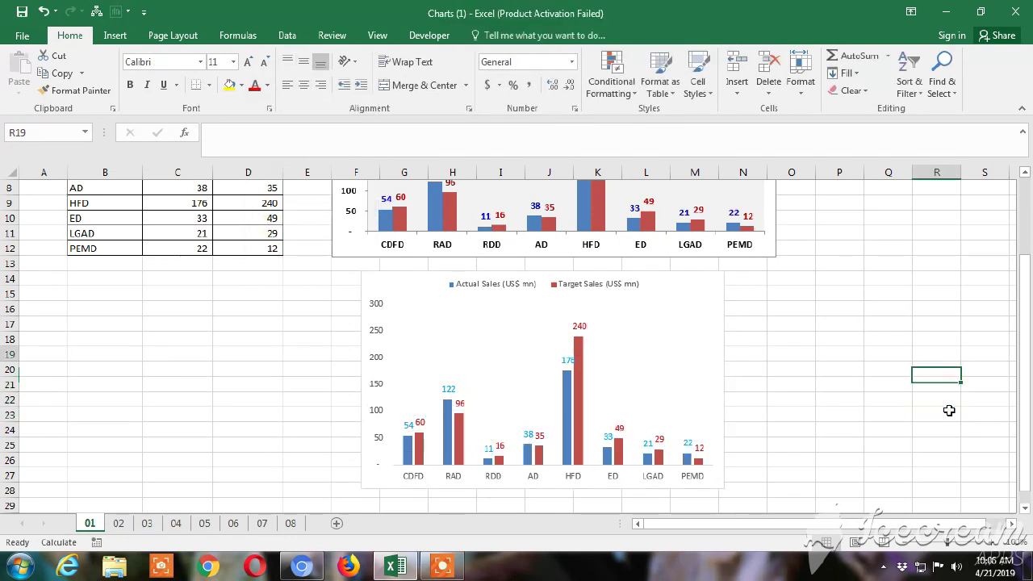
key("Up")
key("Up")
key("Up")
key("Up")
key("Up")
key("Up")
key("Up")
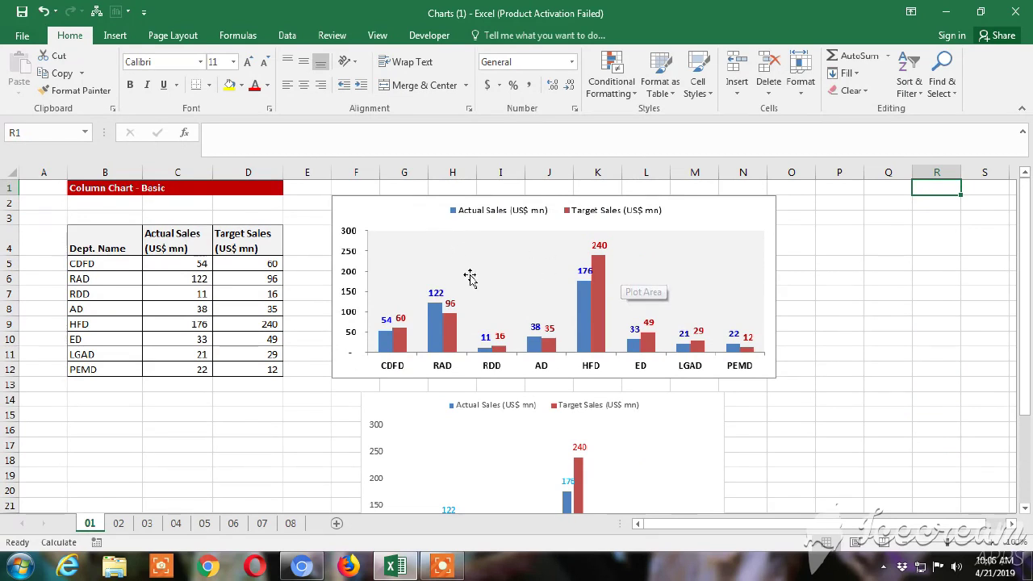
Bring up the Format Plot Area settings for the lower chart's plot area.
key("Down")
key("Down")
key("Down")
key("Down")
key("Down")
key("Down")
key("Down")
key("Down")
key("Down")
key("Down")
key("Down")
key("Down")
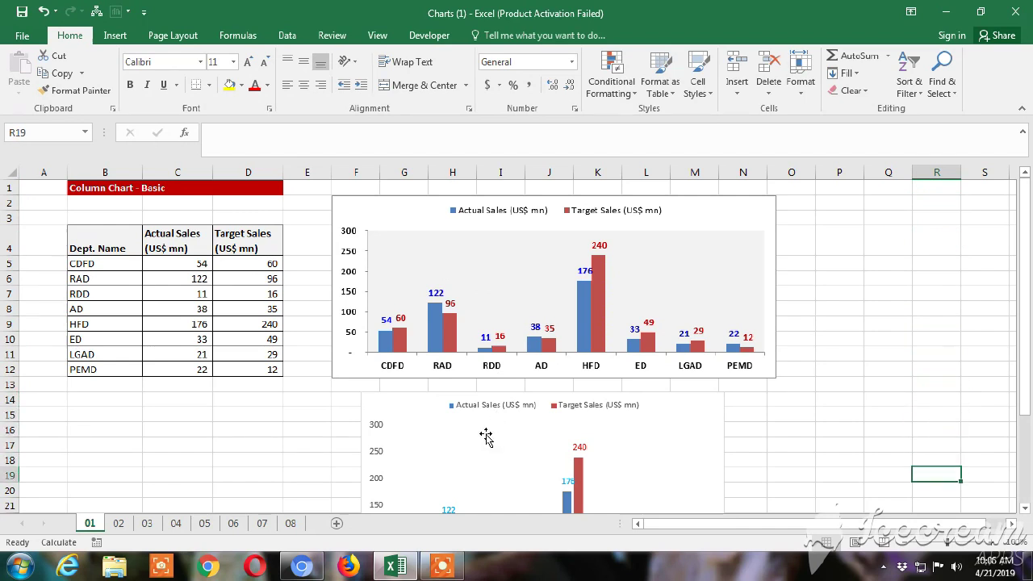
key("Down")
key("Down")
key("Down")
key("Down")
key("Down")
left_click(481, 408)
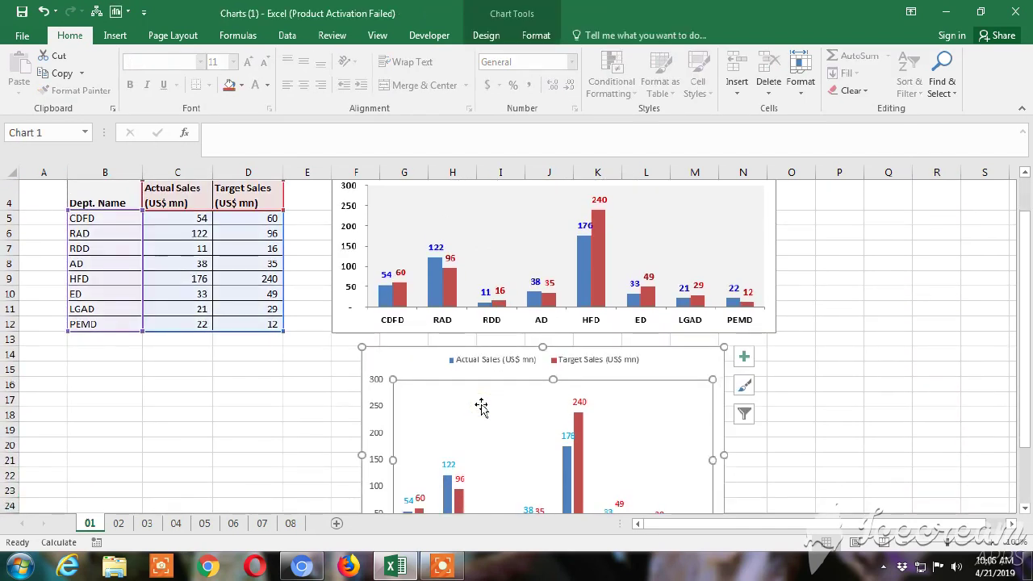
right_click(482, 408)
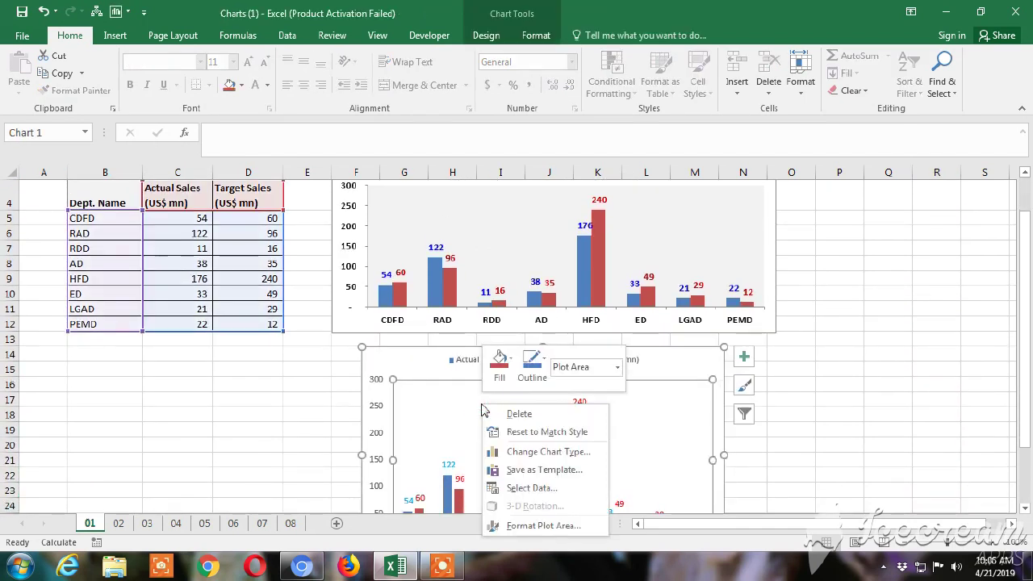
left_click(555, 531)
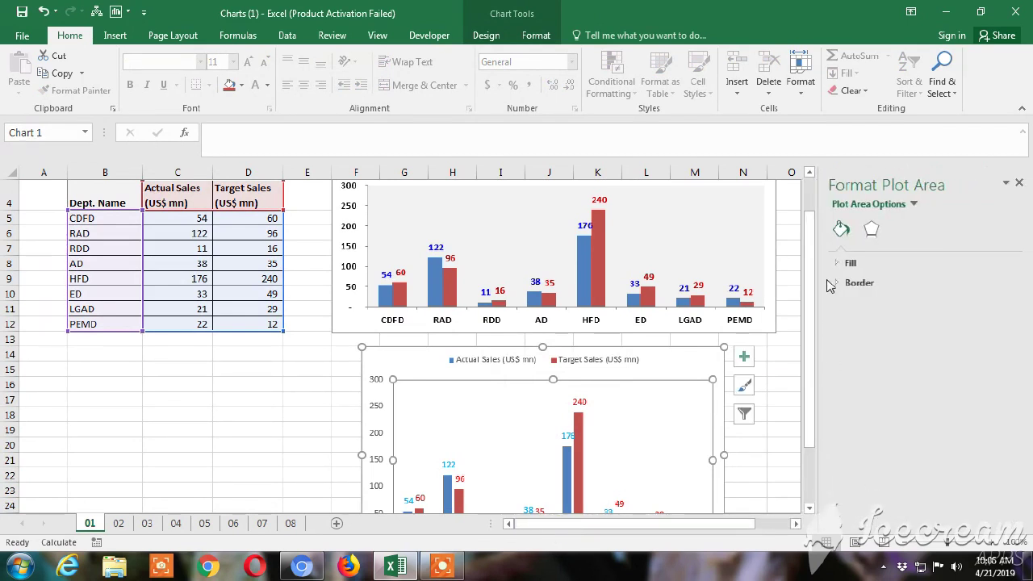
Give the plot area a solid light grey fill and close the pane.
left_click(837, 265)
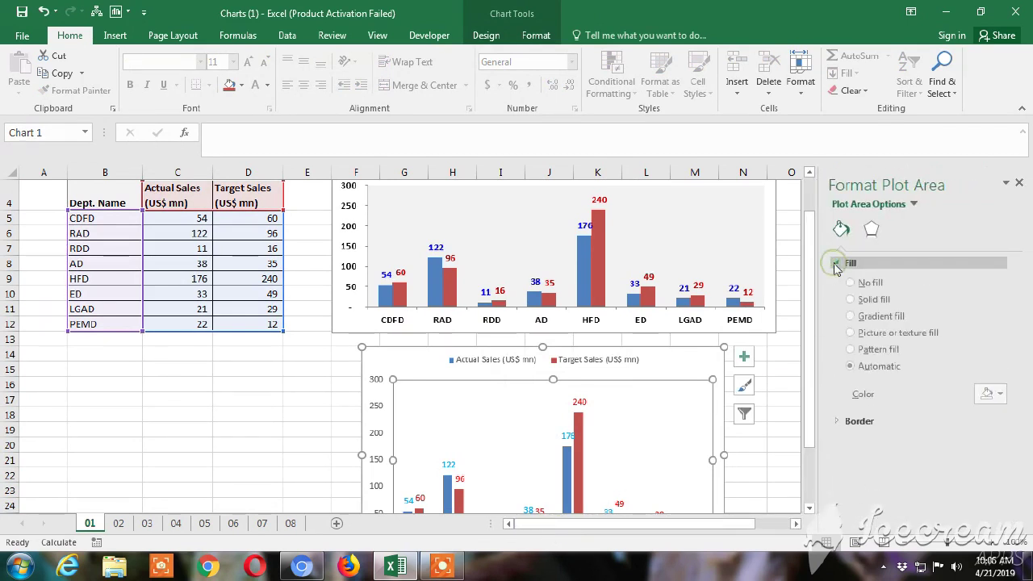
left_click(852, 303)
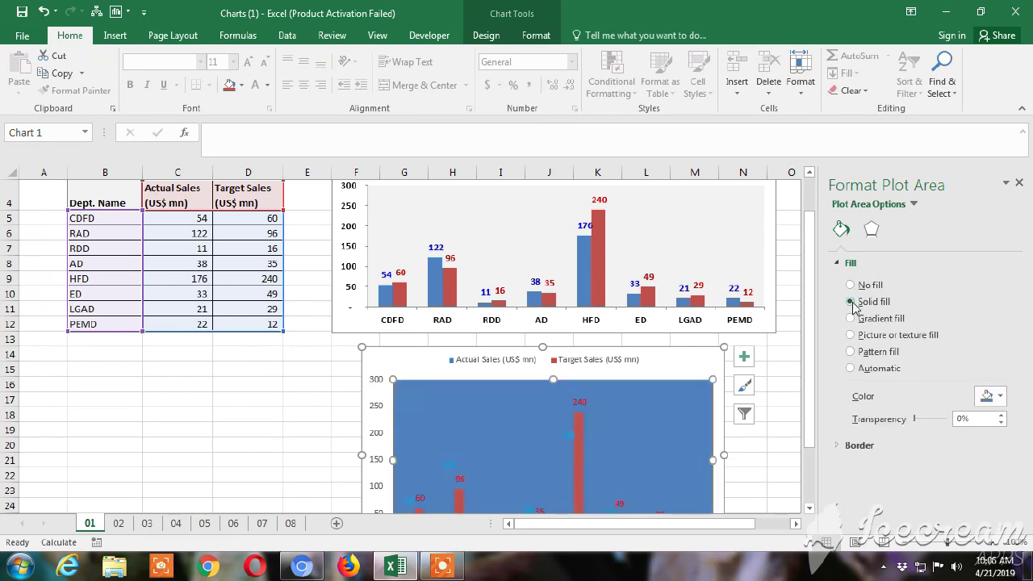
left_click(1005, 399)
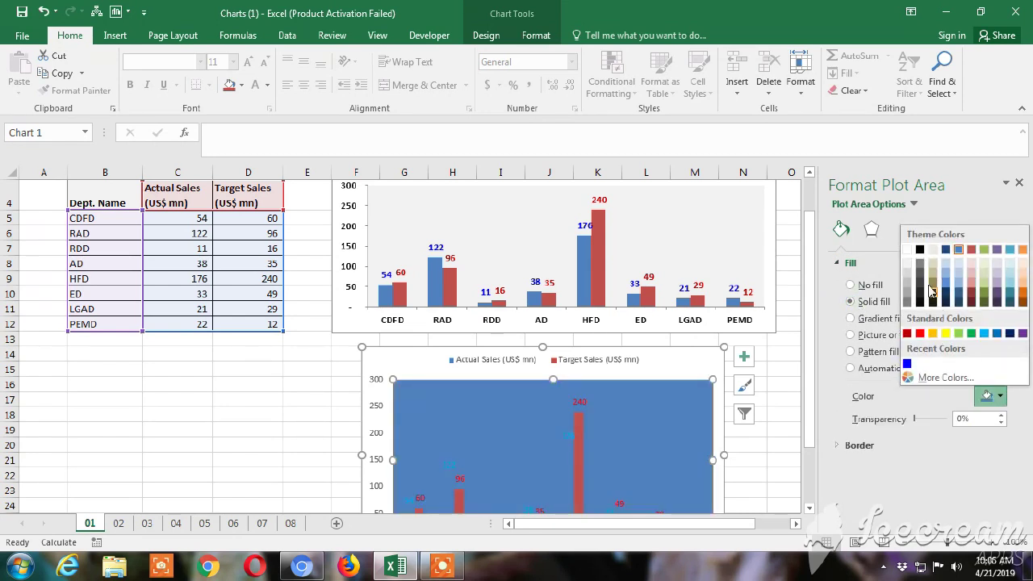
left_click(907, 276)
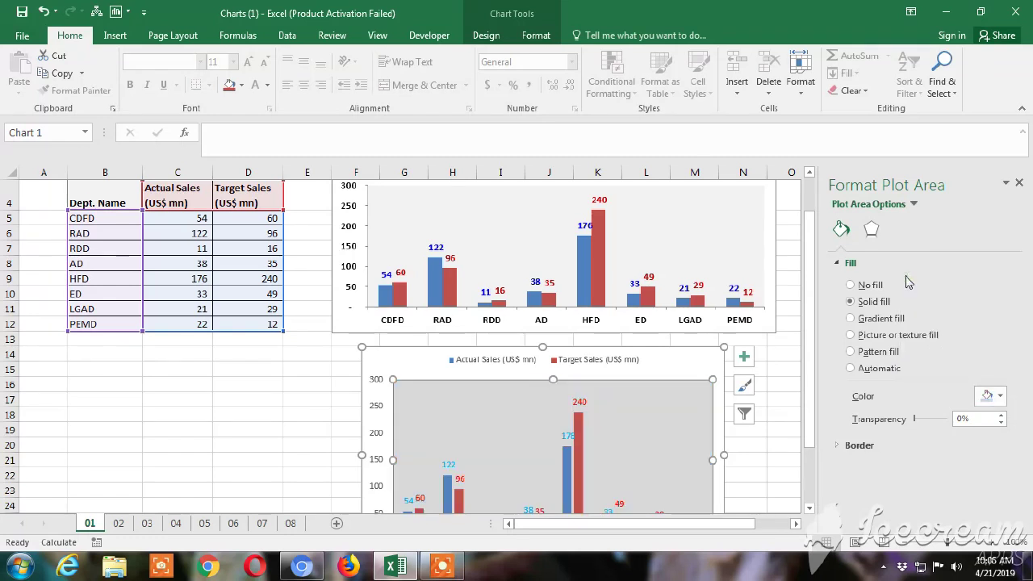
left_click(788, 335)
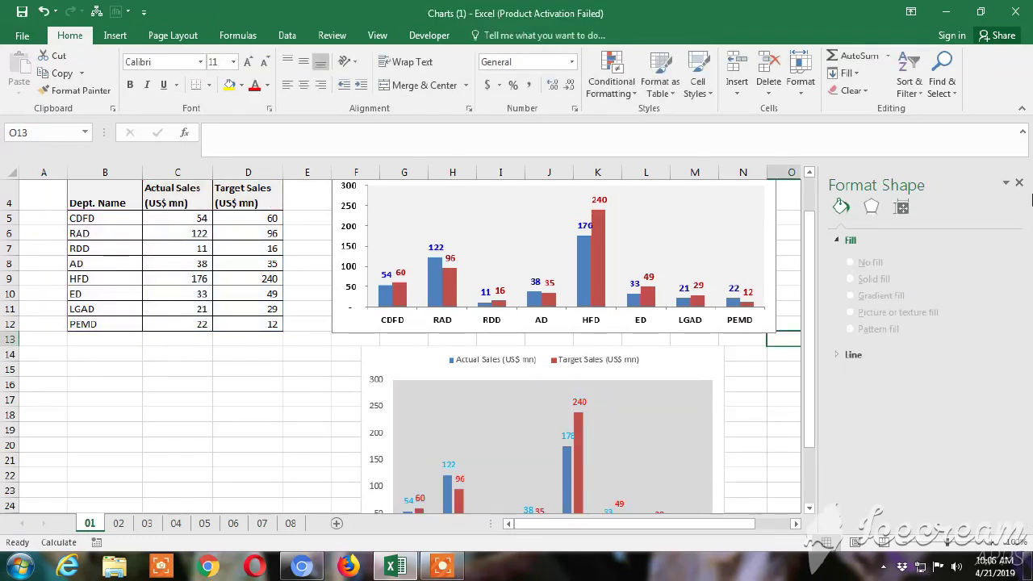
left_click(1018, 184)
left_click(892, 316)
key("Right")
key("Right")
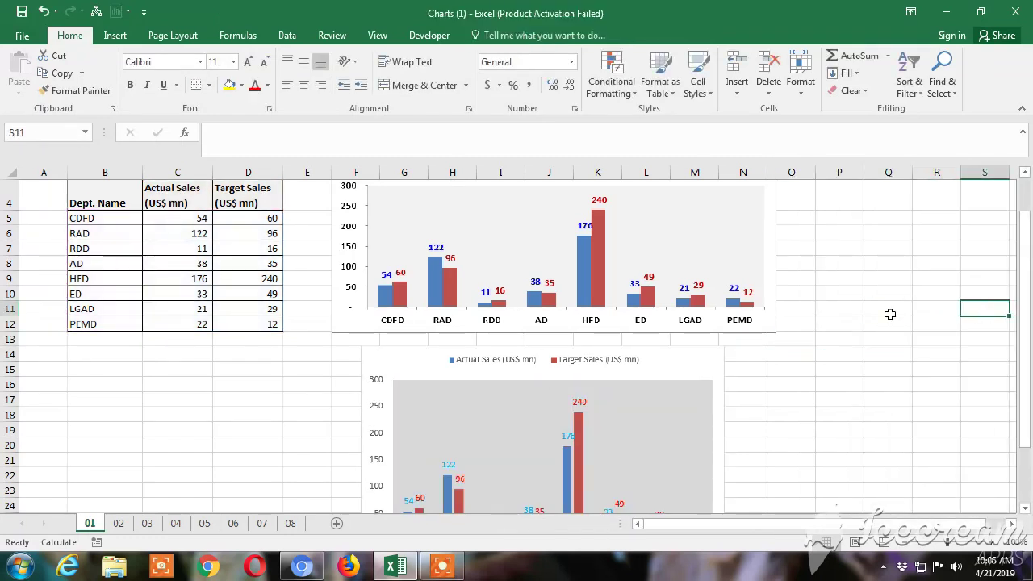
key("Right")
key("Up")
key("Up")
key("Up")
key("Up")
Open the Format Chart Area settings for the lower chart.
key("Down")
key("Down")
key("Down")
key("Down")
key("Down")
key("Down")
key("Down")
key("Down")
key("Down")
key("Down")
key("Down")
key("Down")
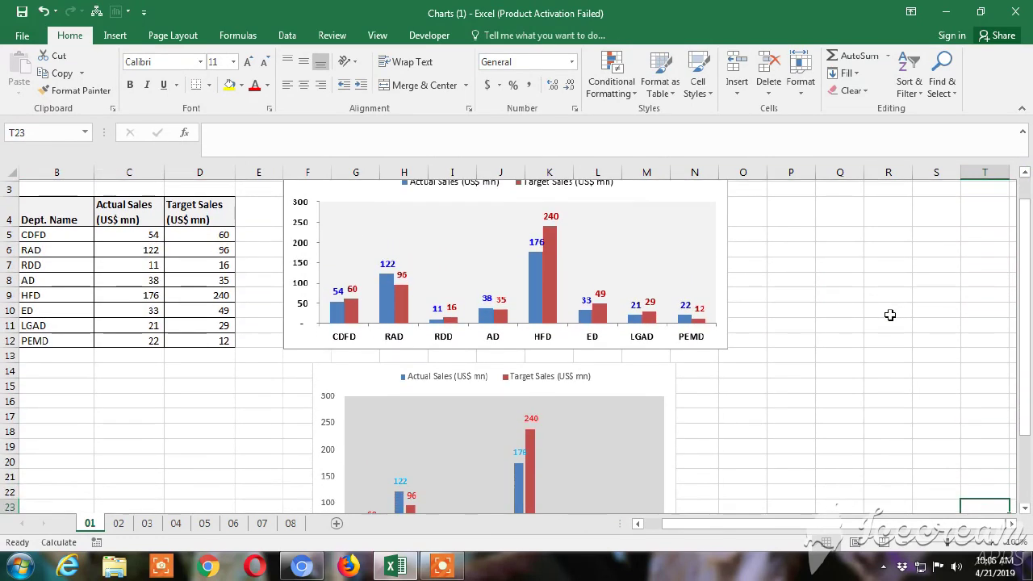
key("Down")
scroll(832, 401, "down", 1)
left_click(592, 328)
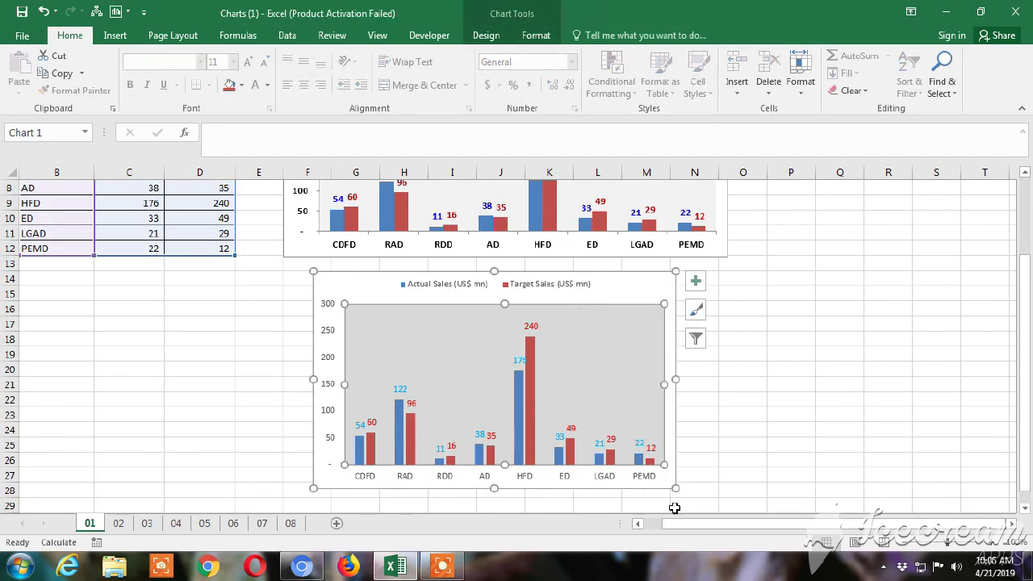
double_click(681, 423)
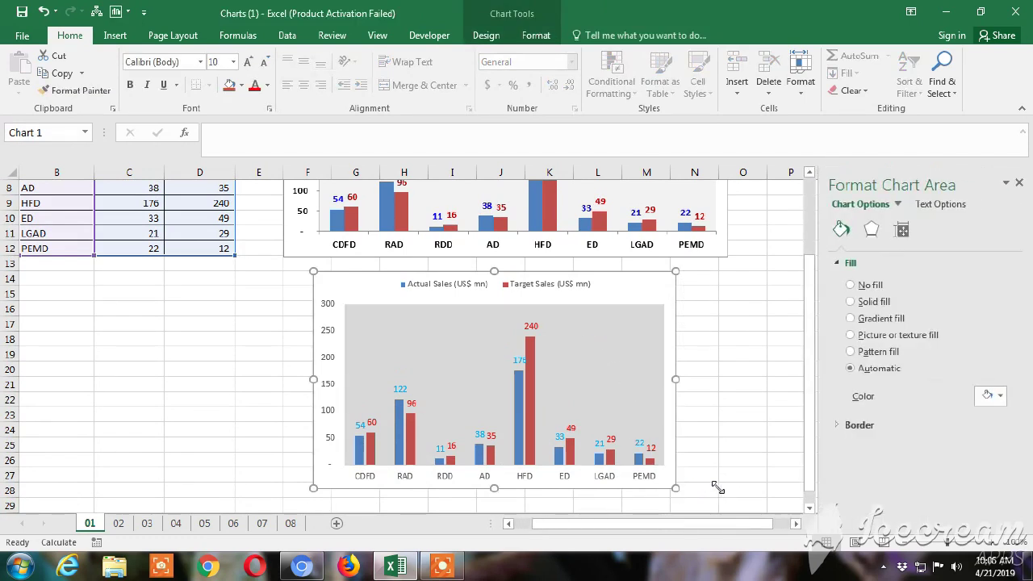
left_click(720, 485)
Move around the sheet to bring the whole lower chart into view.
key("Left")
key("Up")
key("Up")
key("Up")
key("Up")
key("Up")
key("Up")
key("Up")
key("Up")
key("Up")
key("Up")
key("Up")
key("Up")
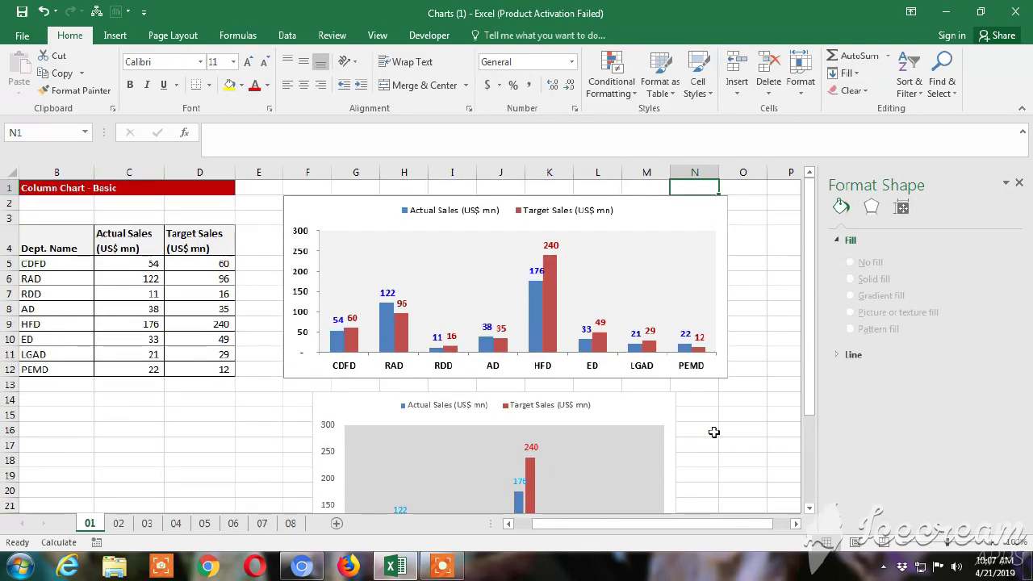
key("Down")
key("Down")
key("Down")
key("Down")
key("Down")
key("Right")
key("Down")
key("Down")
key("Down")
key("Down")
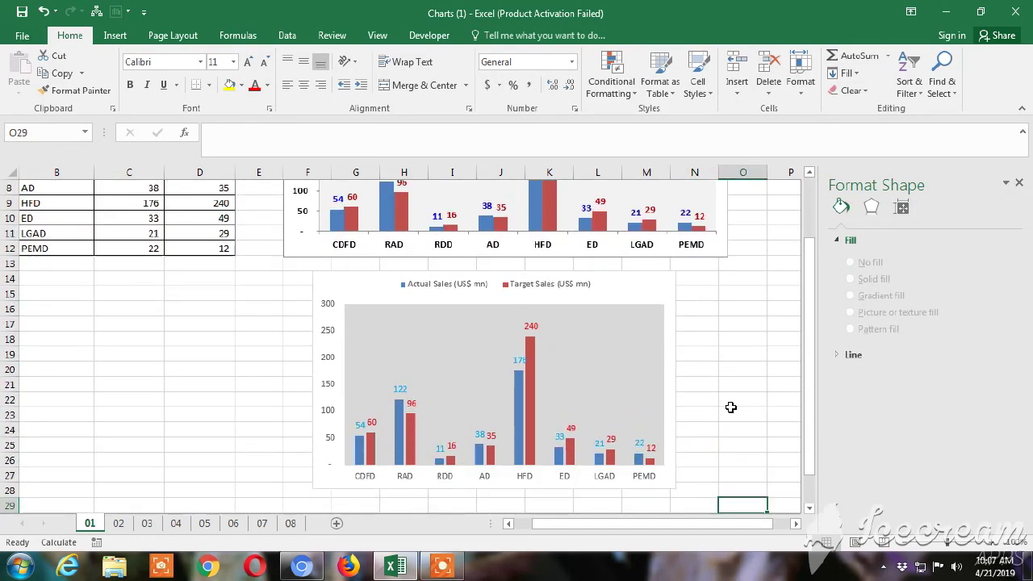
key("Up")
key("Up")
key("Up")
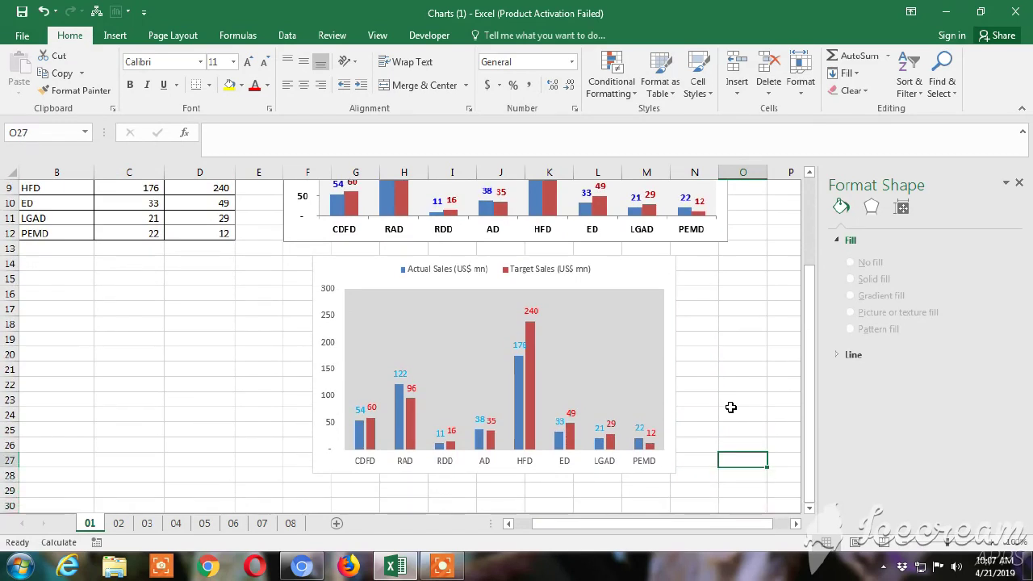
key("Up")
key("Up")
key("Up")
key("Up")
key("Up")
key("Up")
key("Up")
key("Up")
key("Up")
key("Up")
key("Up")
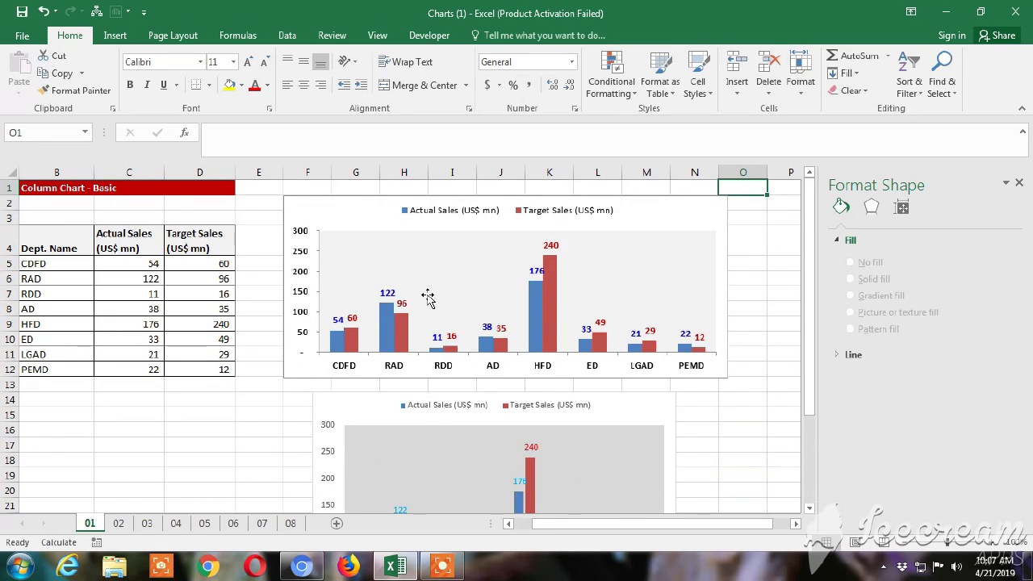
key("Down")
key("Down")
key("Down")
key("Down")
key("Down")
key("Down")
key("Down")
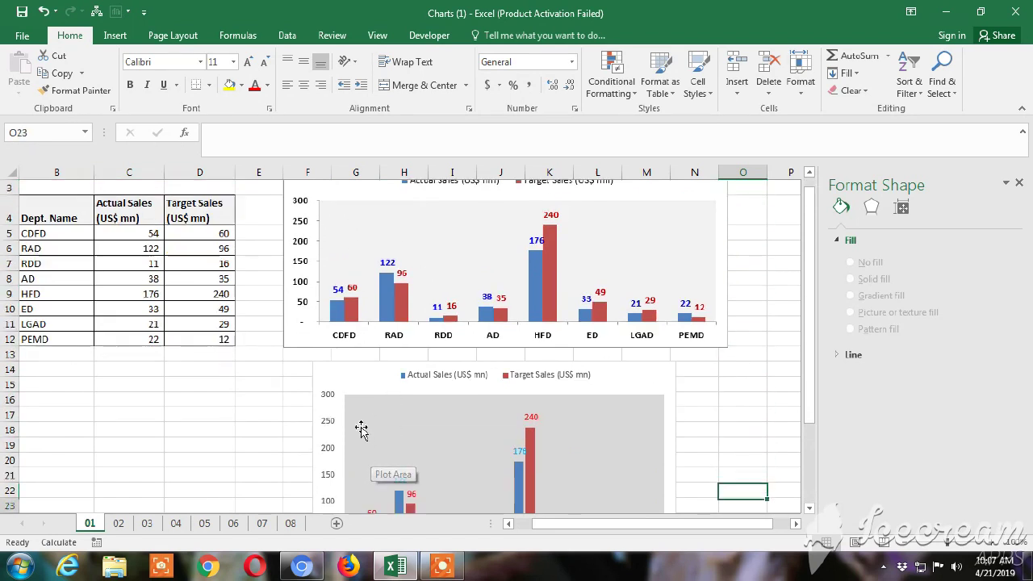
key("Down")
key("Down")
key("Down")
key("Up")
key("Up")
key("Up")
key("Up")
key("Up")
key("Up")
key("Up")
key("Up")
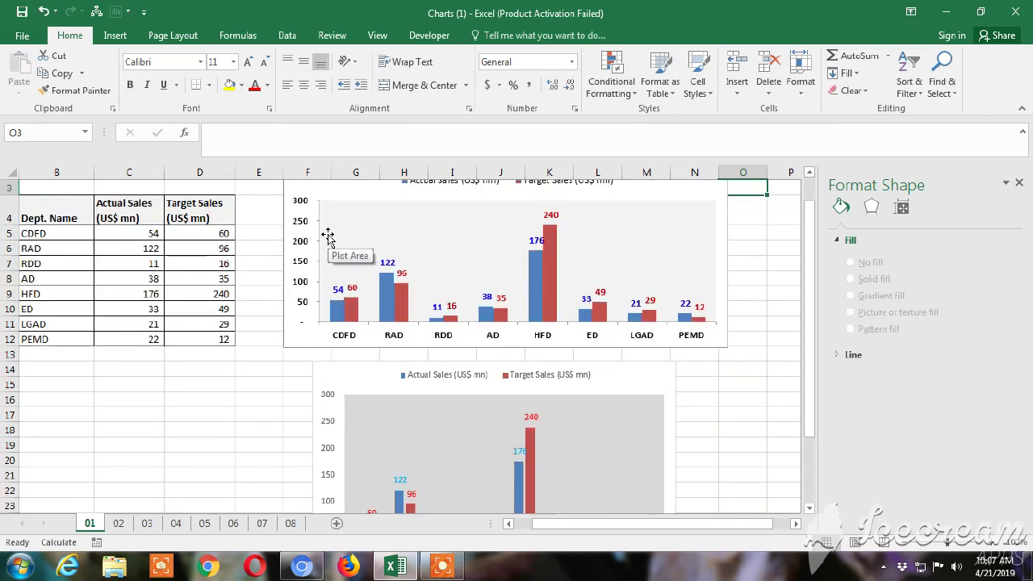
key("Down")
key("Down")
key("Down")
key("Down")
key("Down")
key("Down")
key("Down")
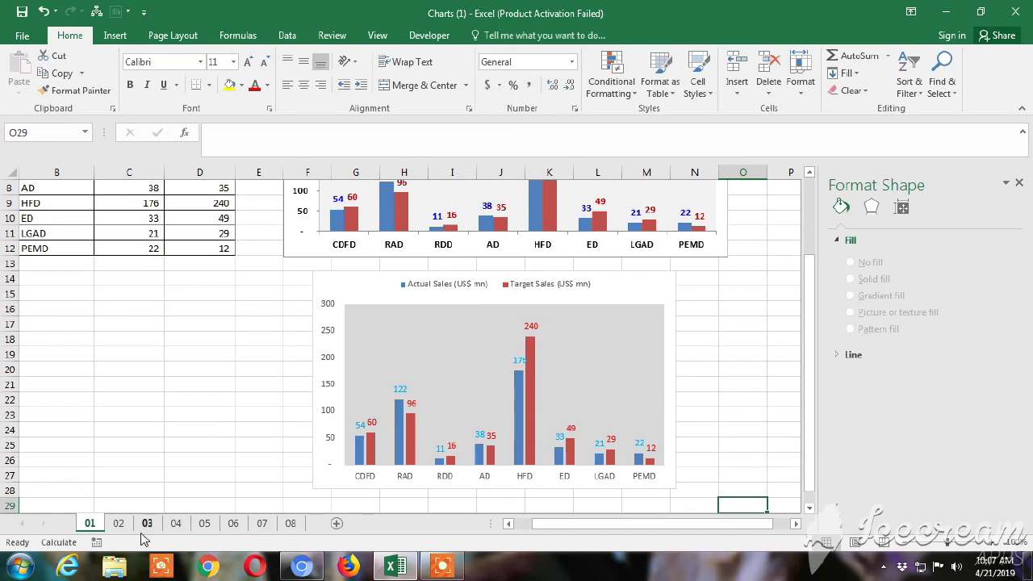
left_click(119, 524)
Switch to sheet 02 and close the Format Shape pane.
left_click(310, 461)
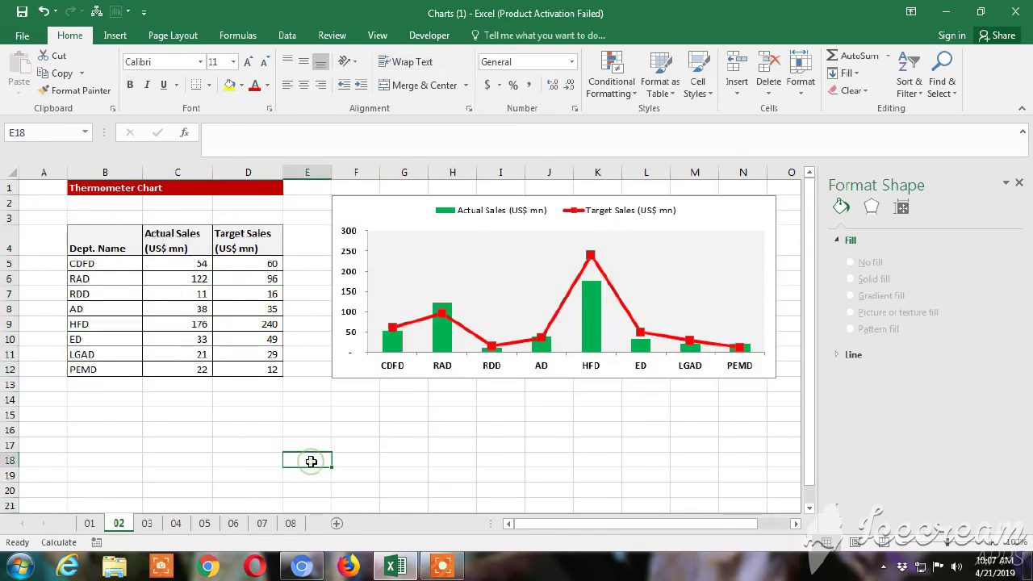
left_click(443, 568)
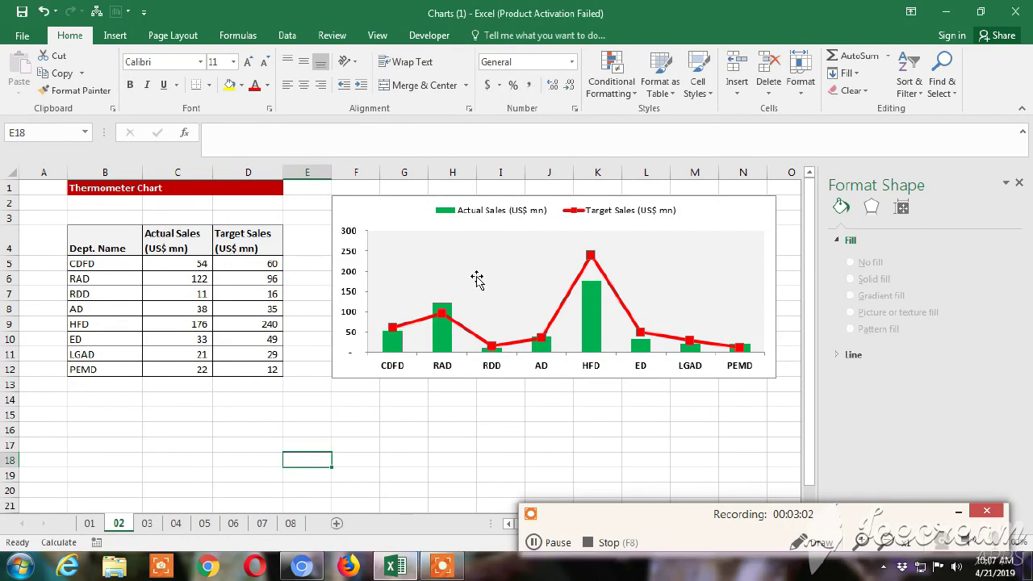
left_click(1019, 185)
left_click(454, 426)
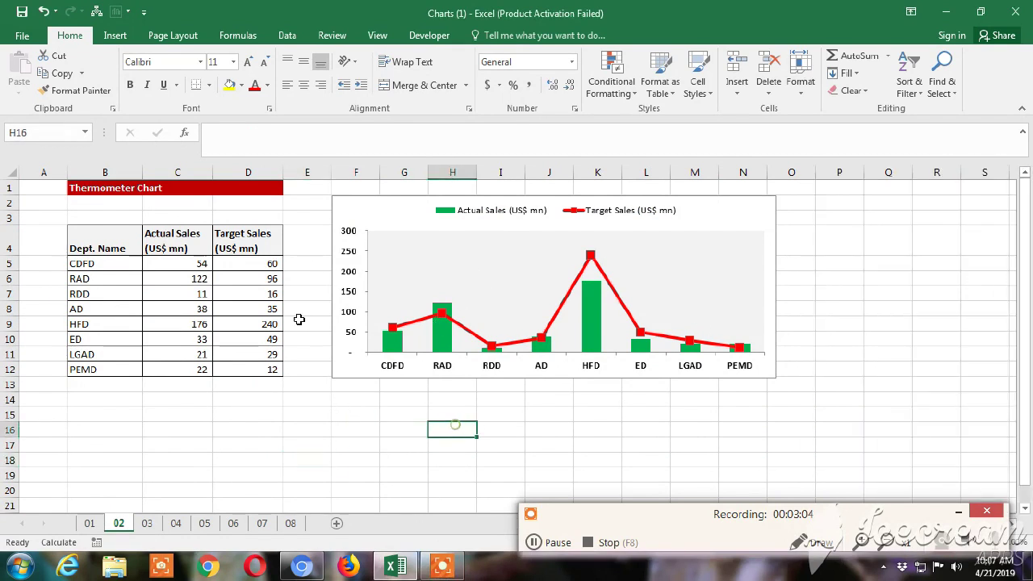
Insert a clustered column chart of B4:D12 and drag it below the thermometer chart.
left_click_drag(75, 235, 274, 369)
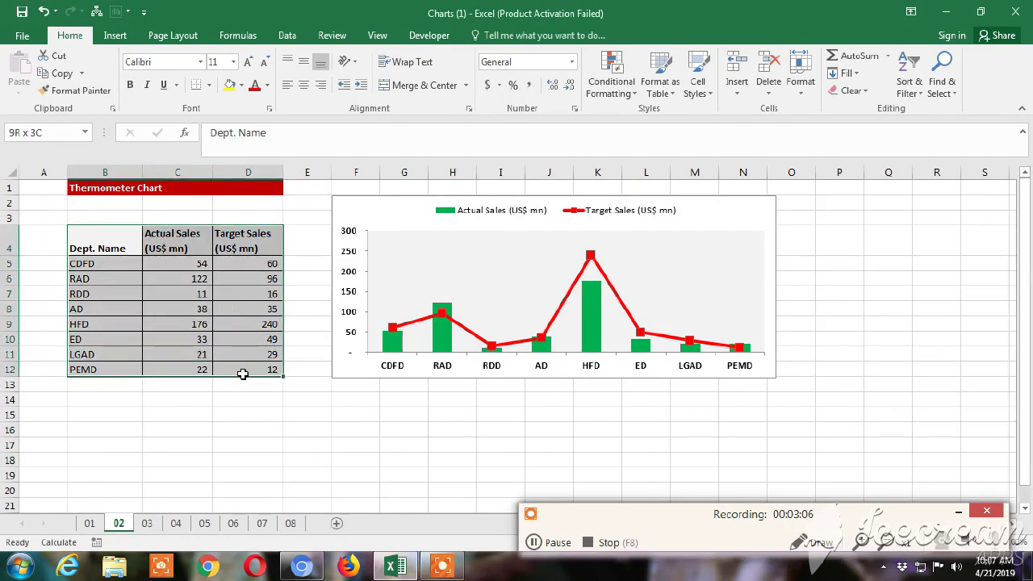
left_click(115, 36)
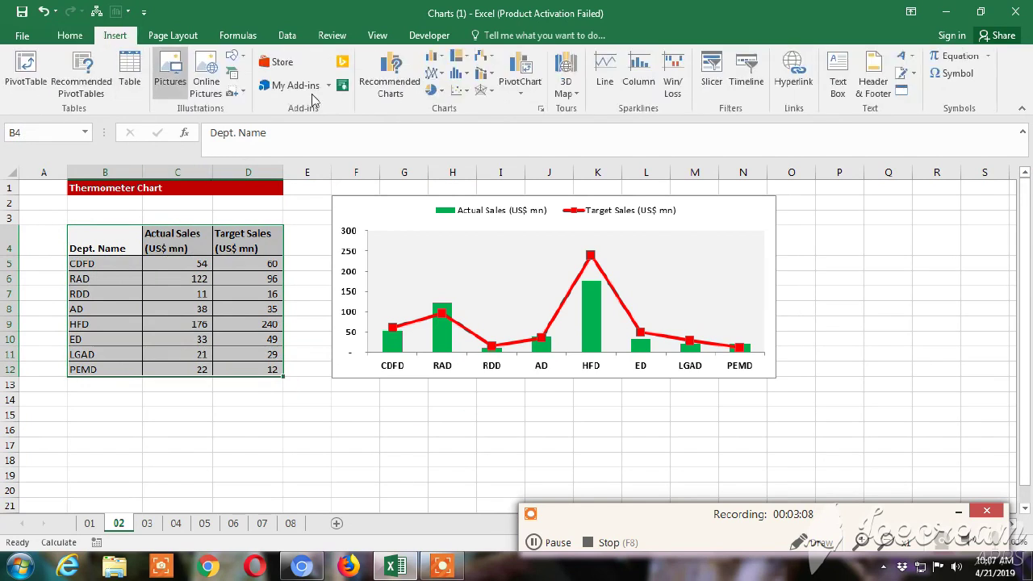
left_click(441, 64)
left_click(438, 101)
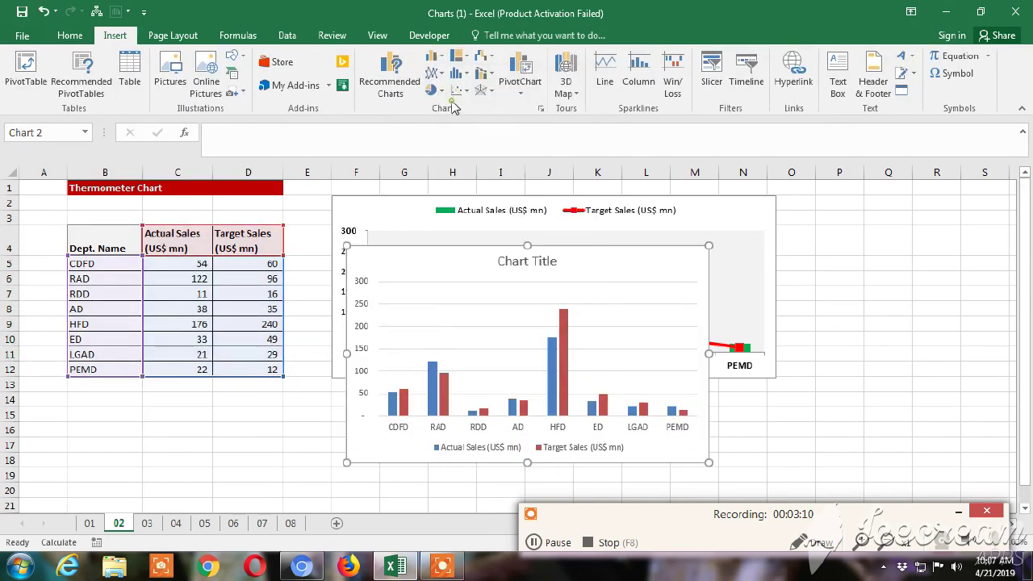
left_click_drag(622, 278, 630, 407)
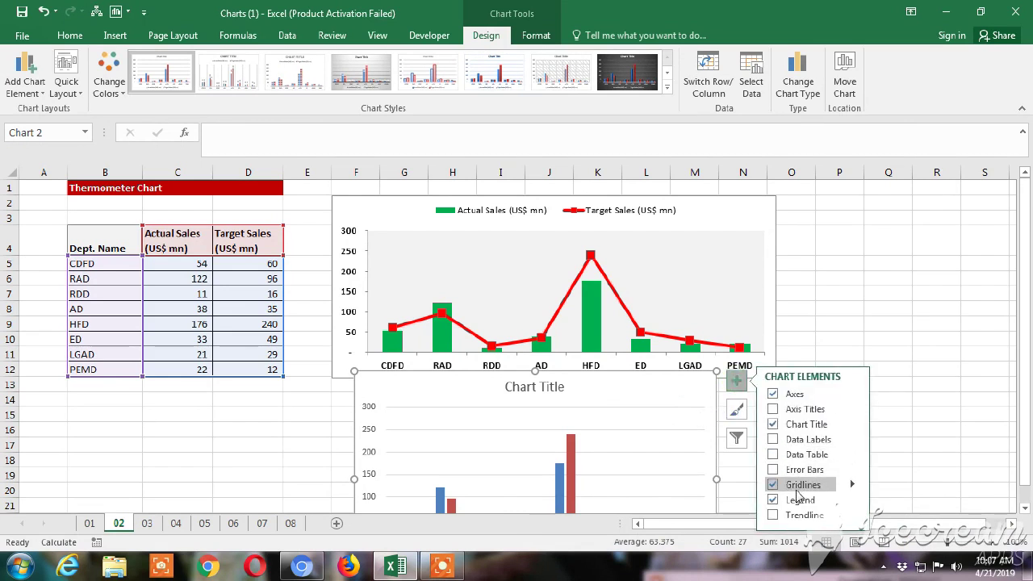
Set the new chart's legend position to Top.
left_click(853, 499)
left_click(888, 479)
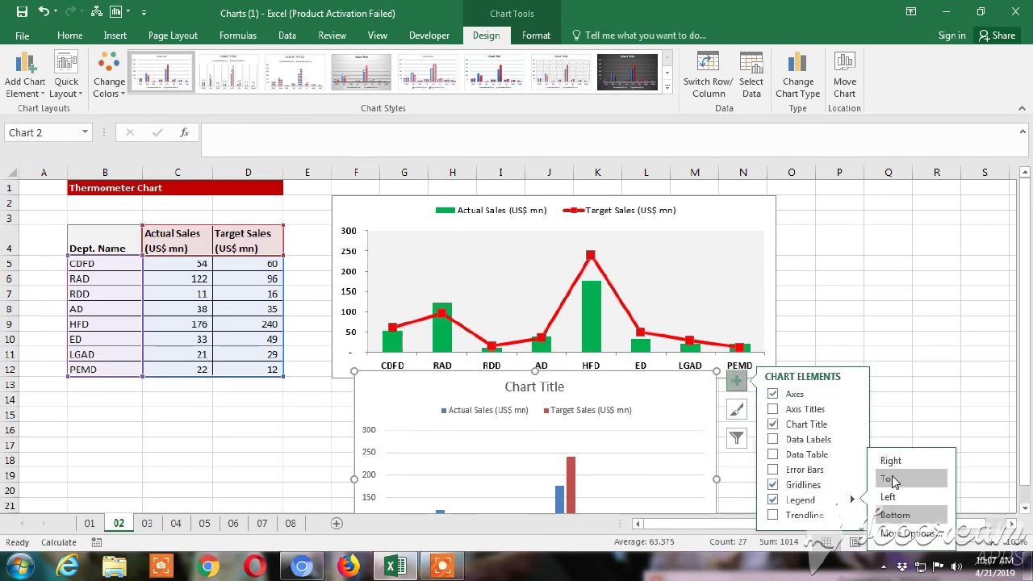
left_click(959, 373)
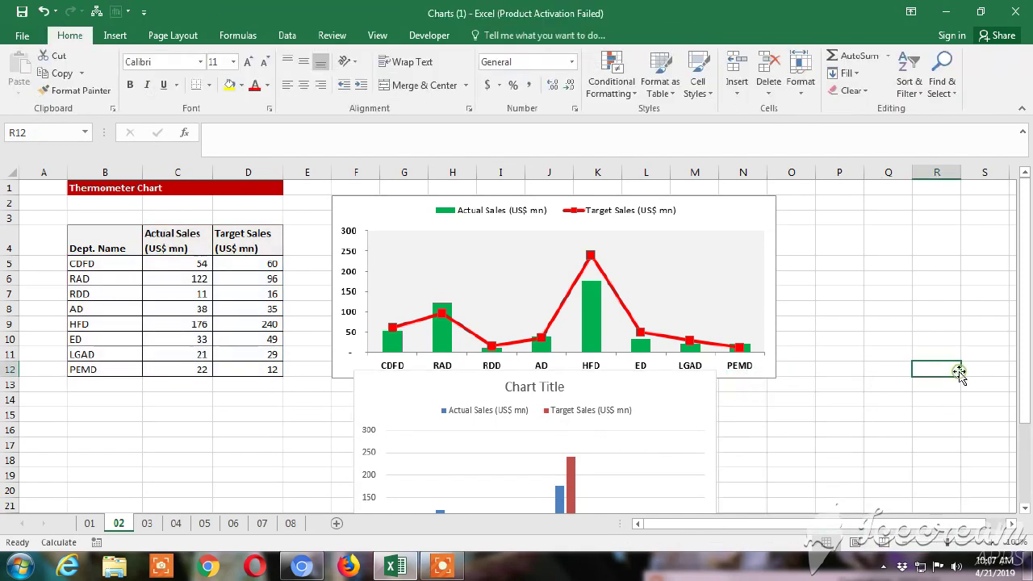
Fill the Actual Sales columns with the standard green colour.
key("Down")
key("Down")
key("Down")
key("Down")
key("Down")
key("Down")
key("Down")
key("Down")
key("Down")
left_click(433, 293)
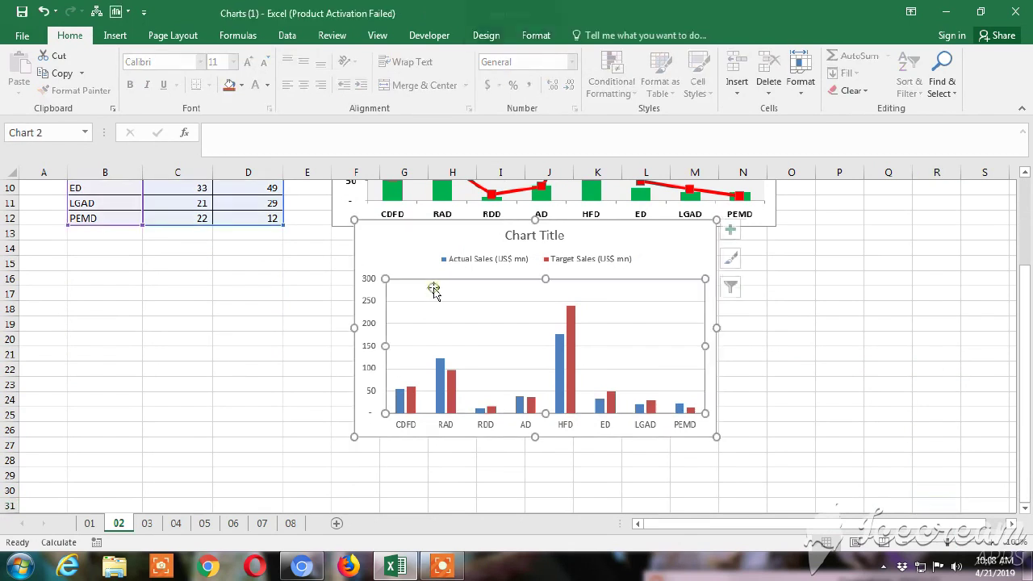
key("Down")
key("Up")
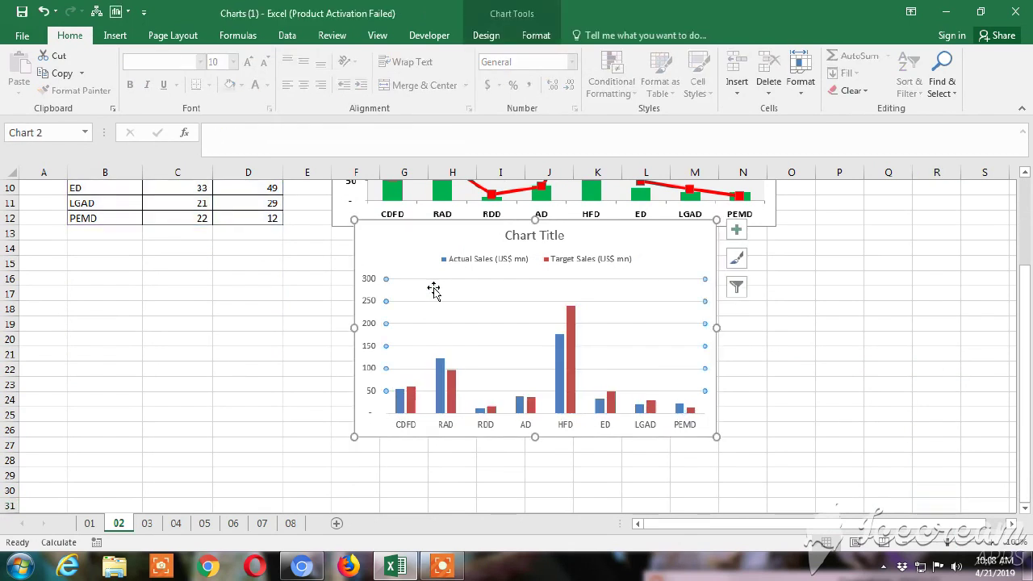
key("Up")
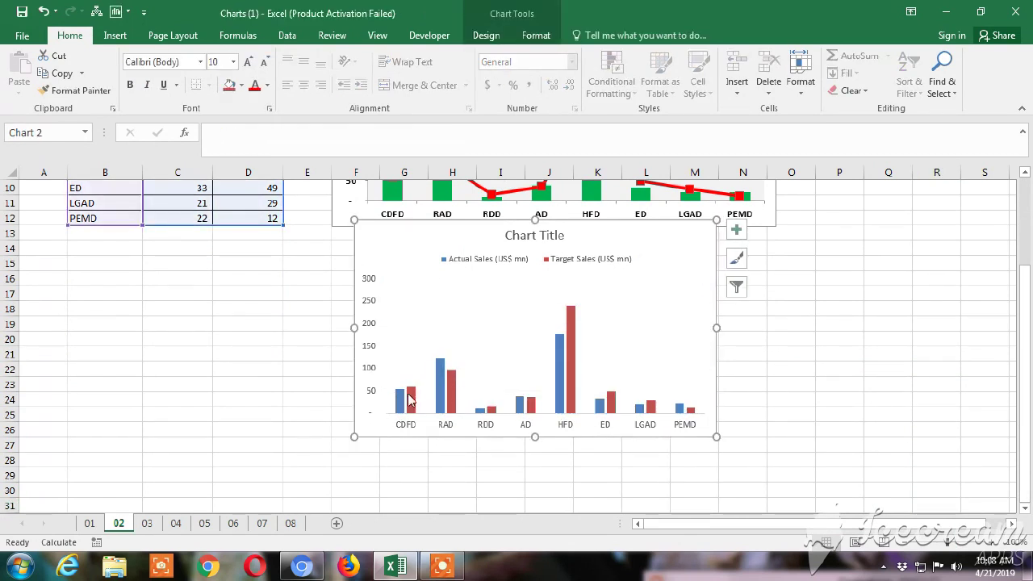
left_click(400, 405)
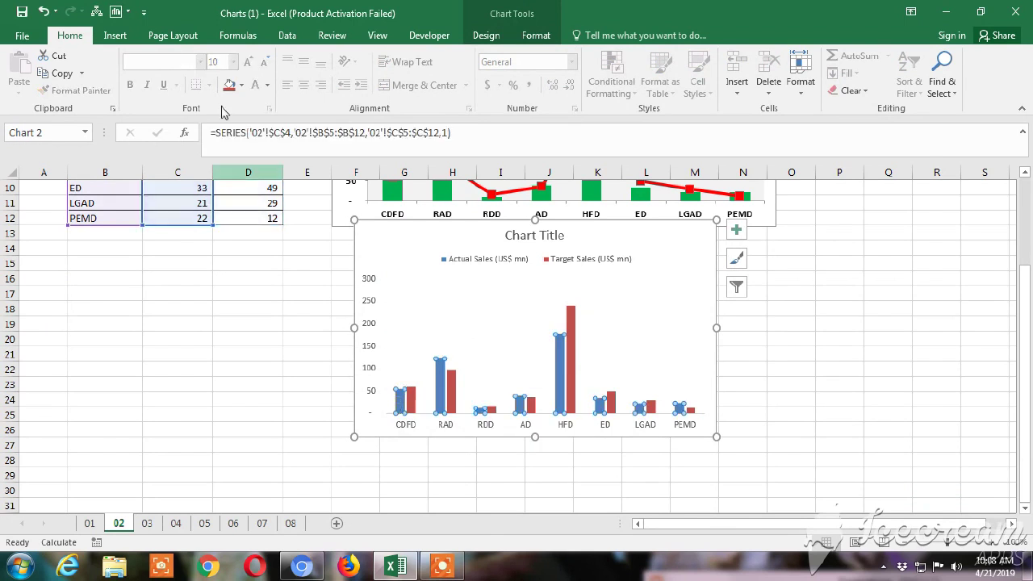
left_click(241, 84)
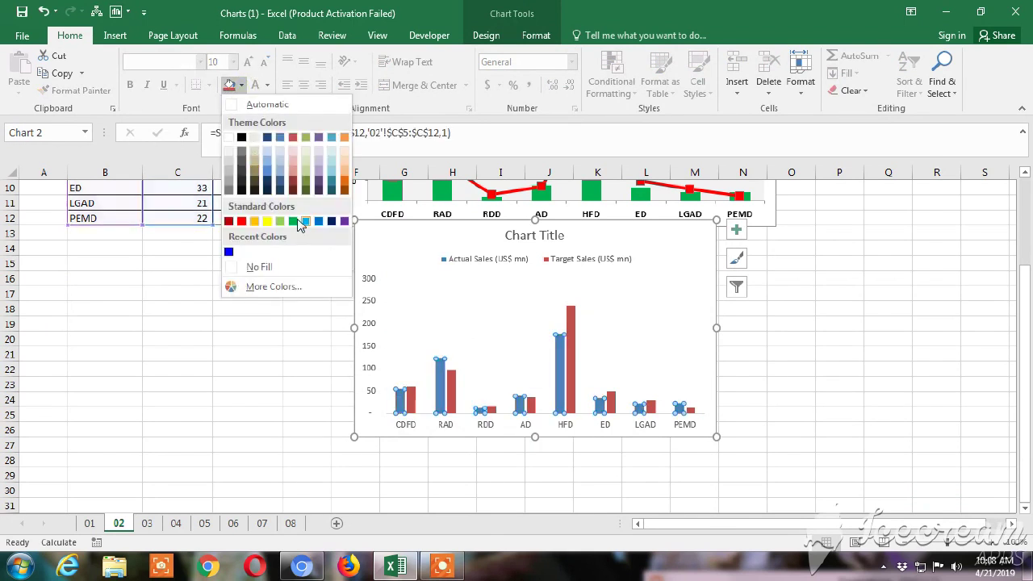
left_click(281, 221)
left_click(832, 334)
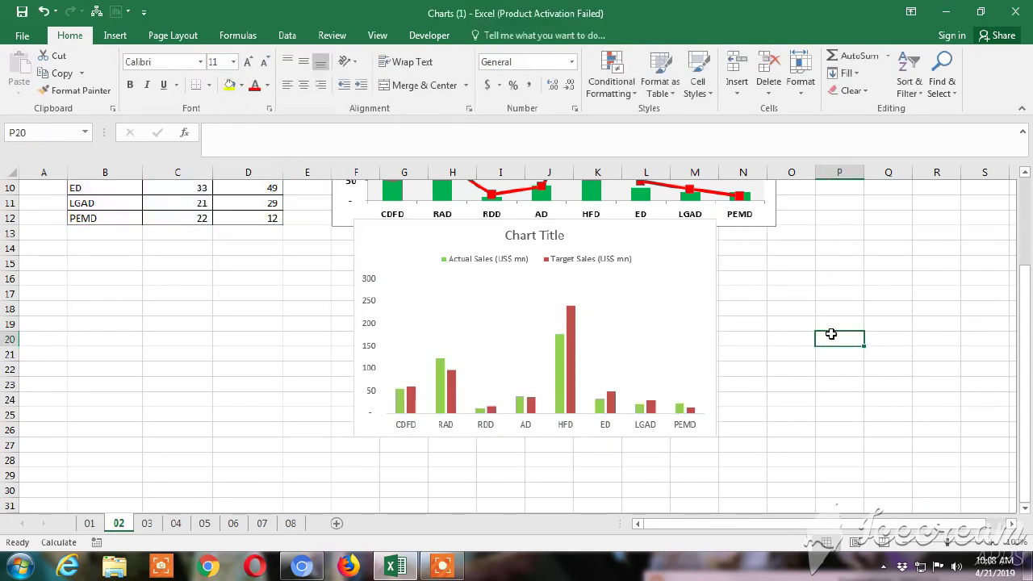
key("Up")
key("Up")
key("Up")
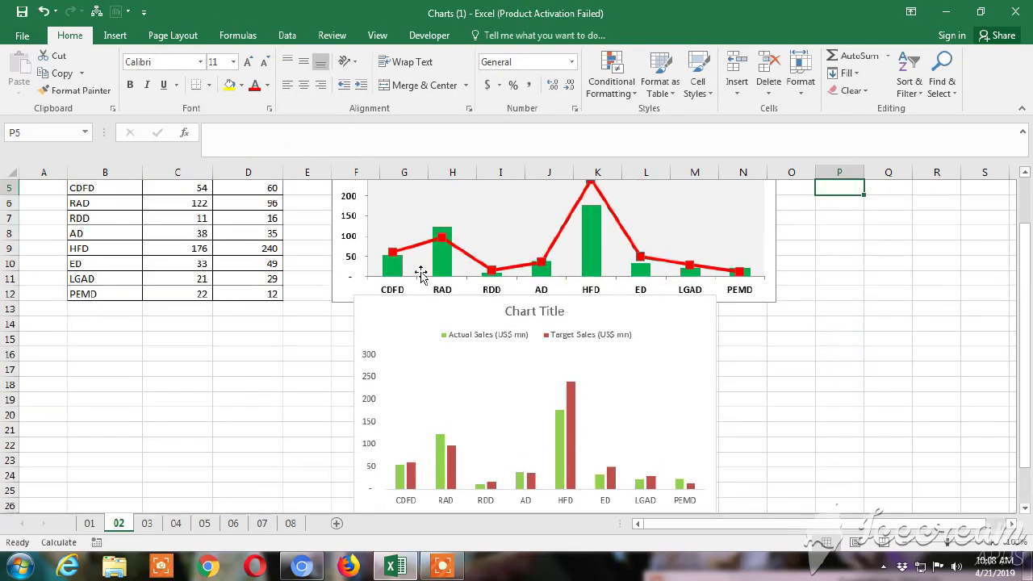
key("Down")
key("Down")
key("Down")
key("Down")
key("Down")
key("Down")
left_click(414, 477)
Make the chart a Combo with Target Sales as Line with Markers over the columns.
right_click(413, 477)
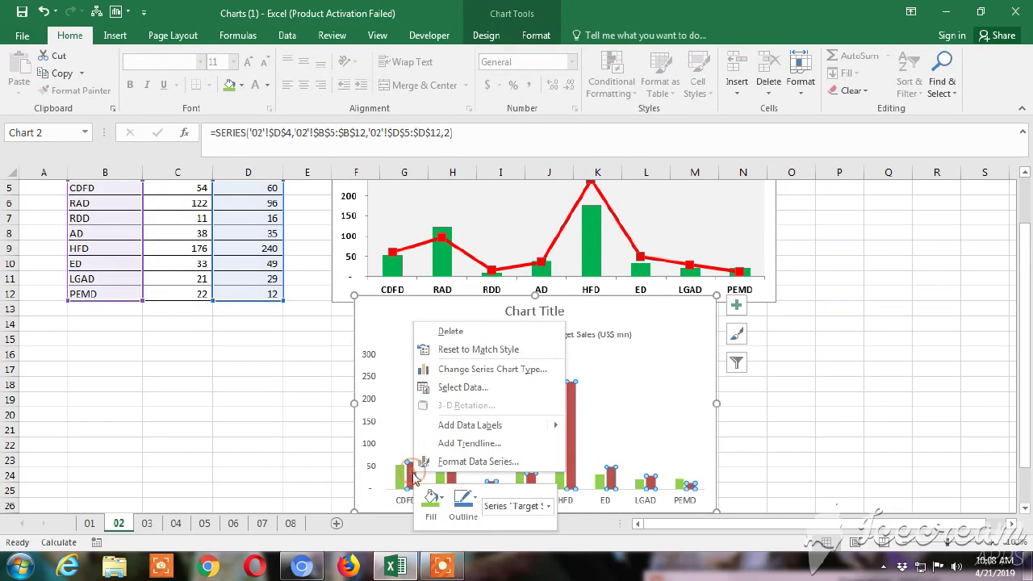
left_click(479, 371)
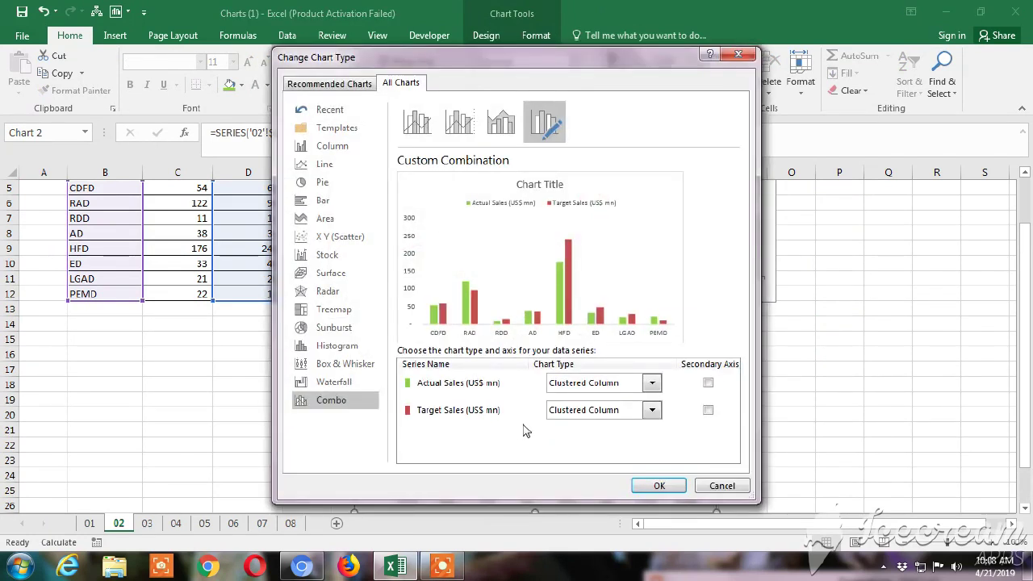
left_click(652, 414)
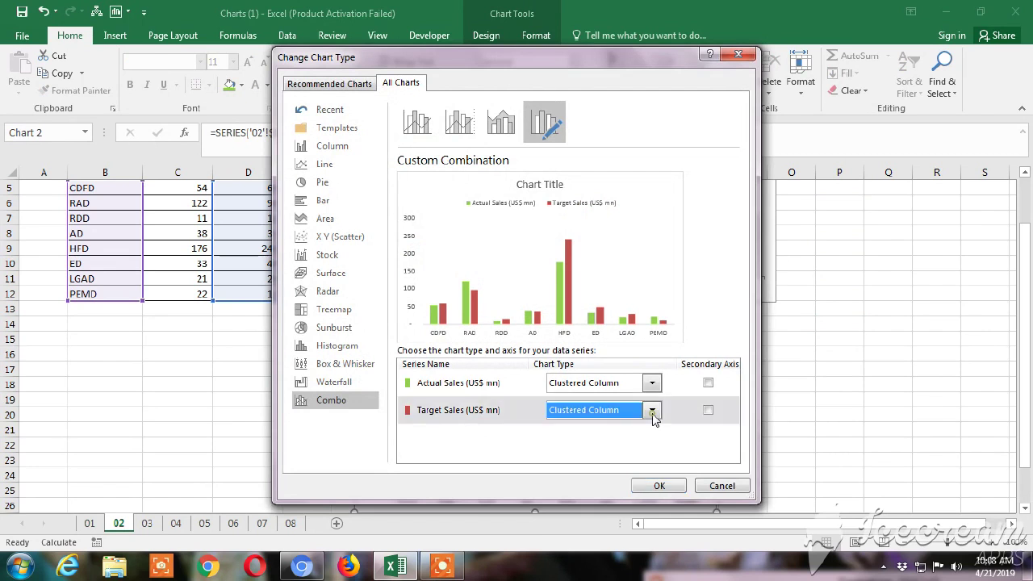
left_click(343, 167)
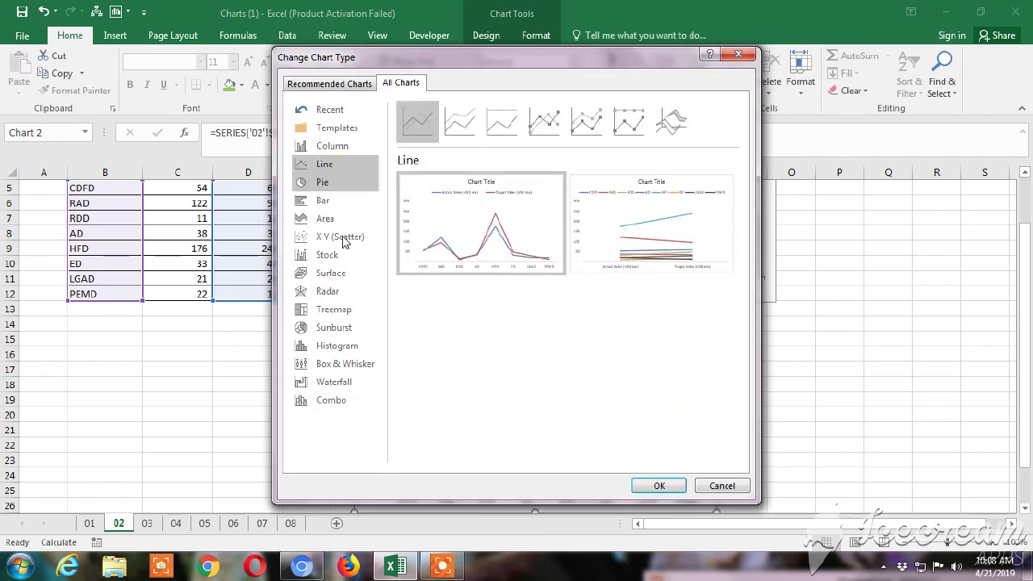
left_click(345, 400)
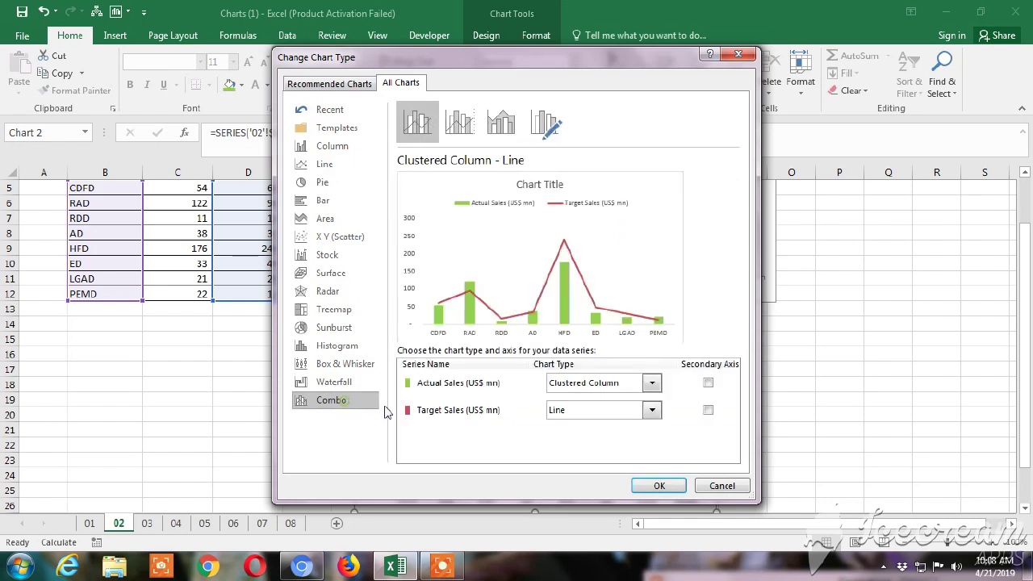
left_click(652, 412)
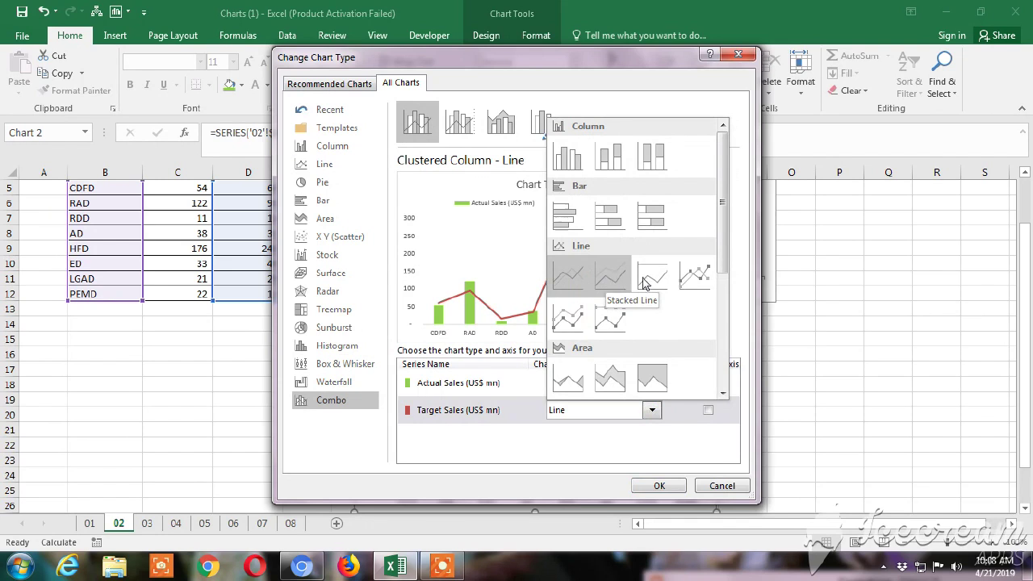
left_click(692, 277)
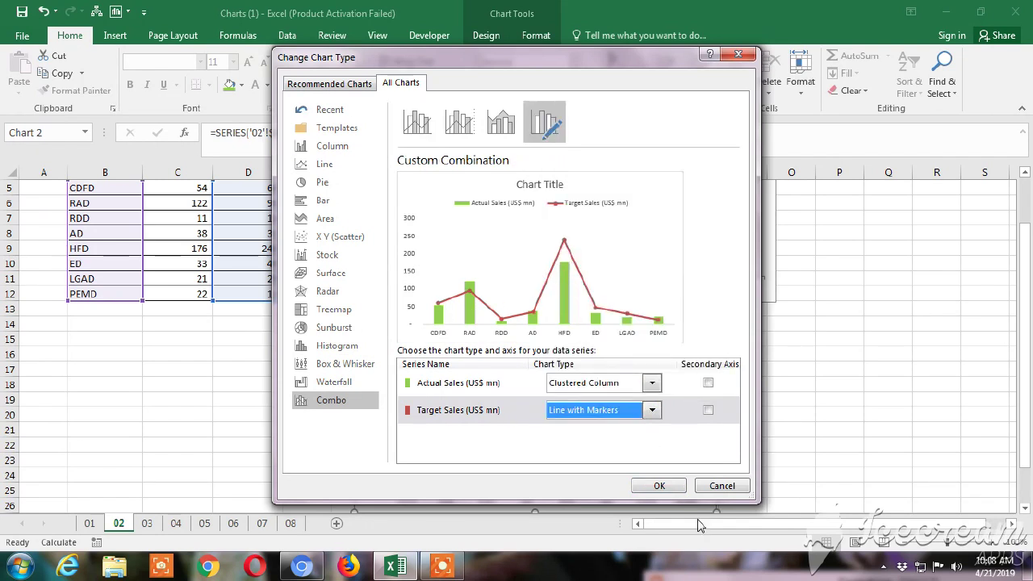
left_click(660, 487)
left_click(810, 442)
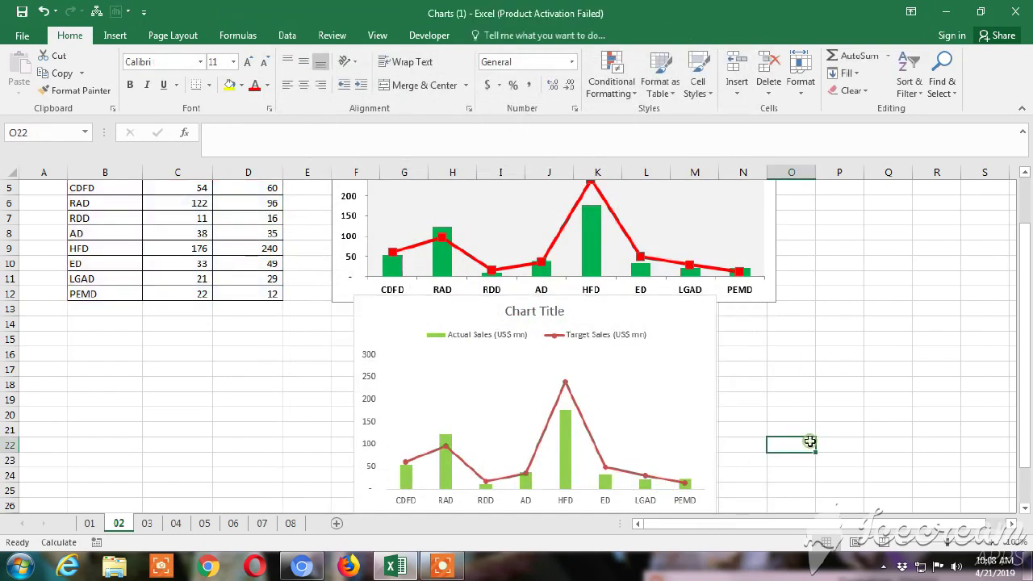
key("Down")
key("Down")
key("Down")
key("Down")
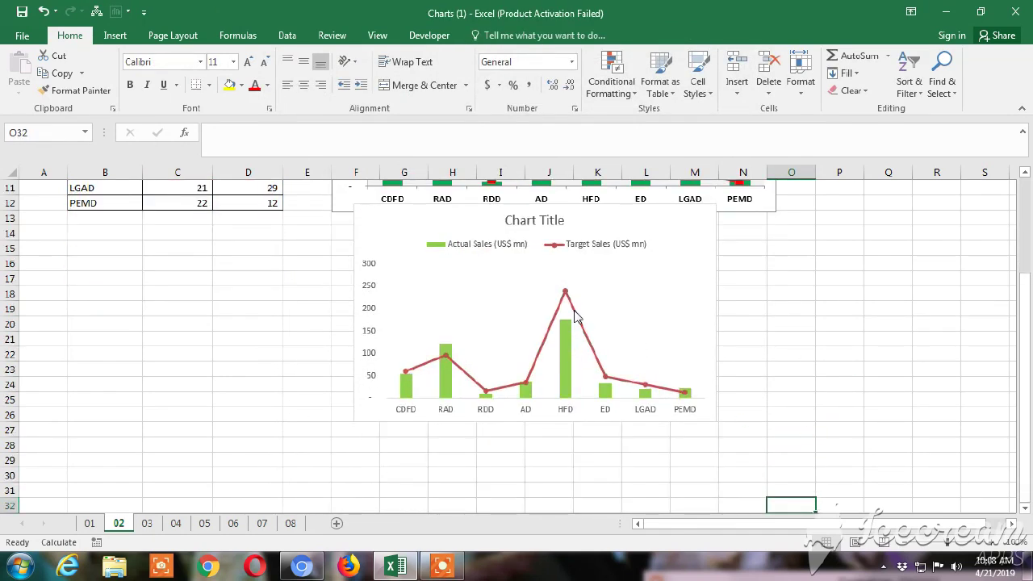
Delete the Chart Title from the green-column and Target Sales line combo chart.
key("Up")
key("Up")
key("Up")
key("Up")
key("Up")
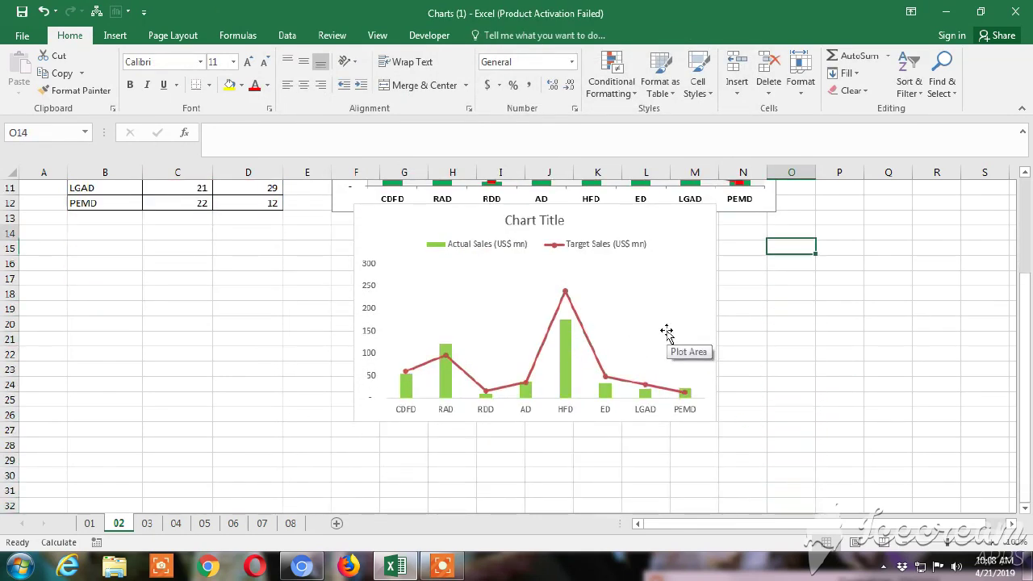
key("Up")
key("Up")
key("Up")
key("Up")
key("Up")
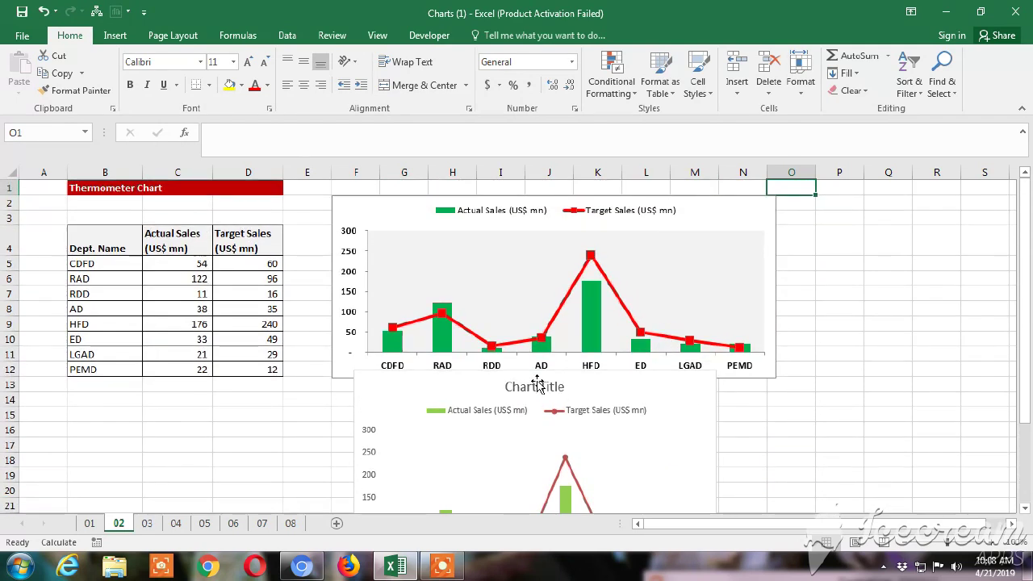
left_click(540, 386)
key("Delete")
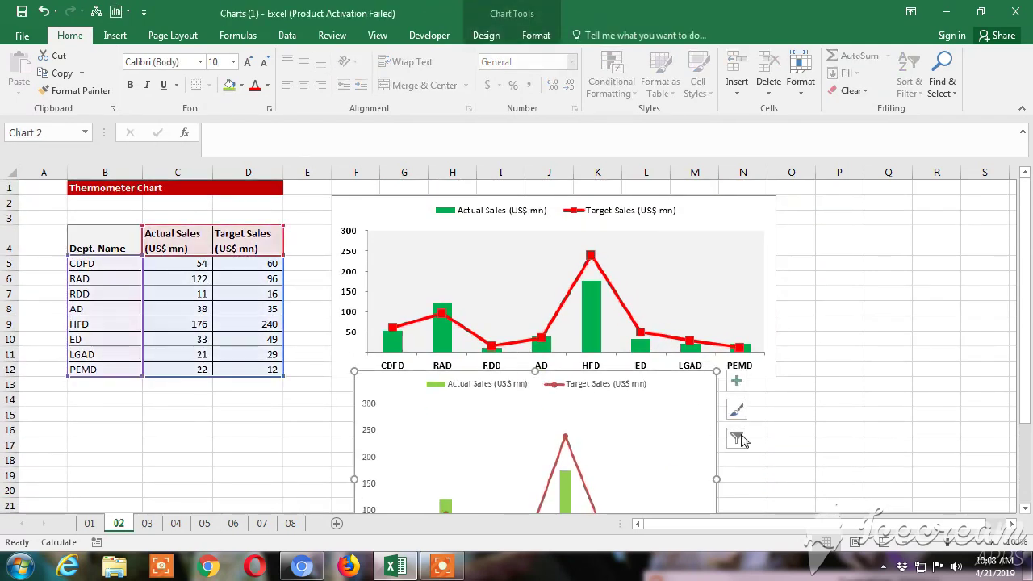
left_click(866, 460)
Scroll down to check the titleless combo chart below the thermometer chart, then back up.
key("Down")
key("Down")
key("Down")
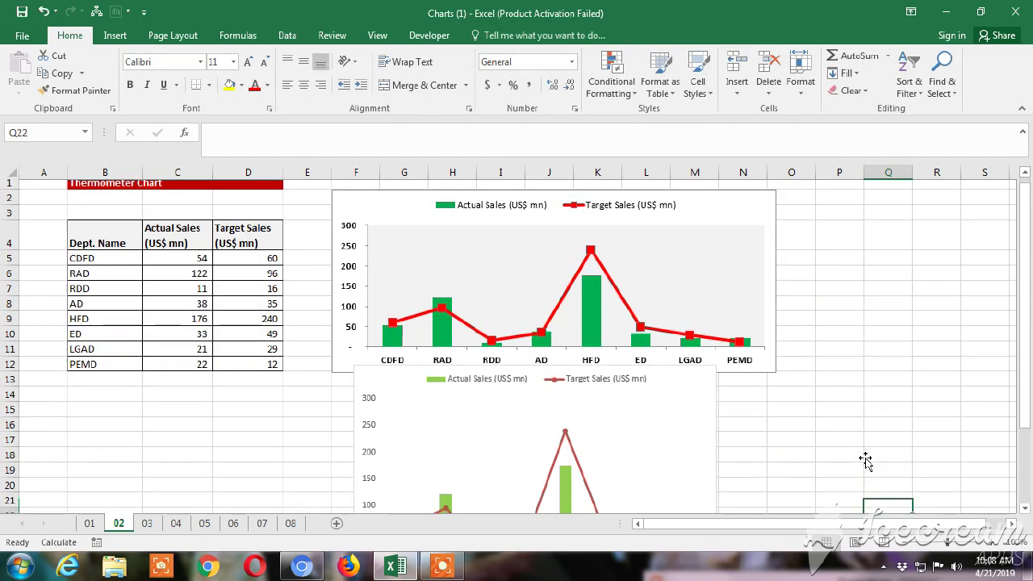
key("Down")
key("Down")
key("Down")
key("Up")
key("Up")
key("Up")
key("Up")
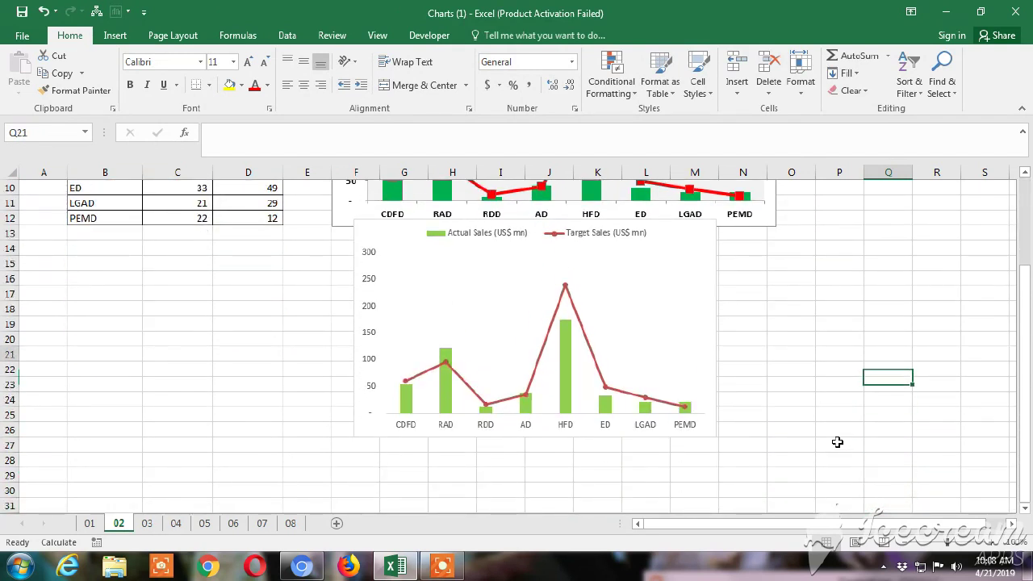
key("Up")
key("Up")
key("Up")
key("Up")
key("Up")
key("Up")
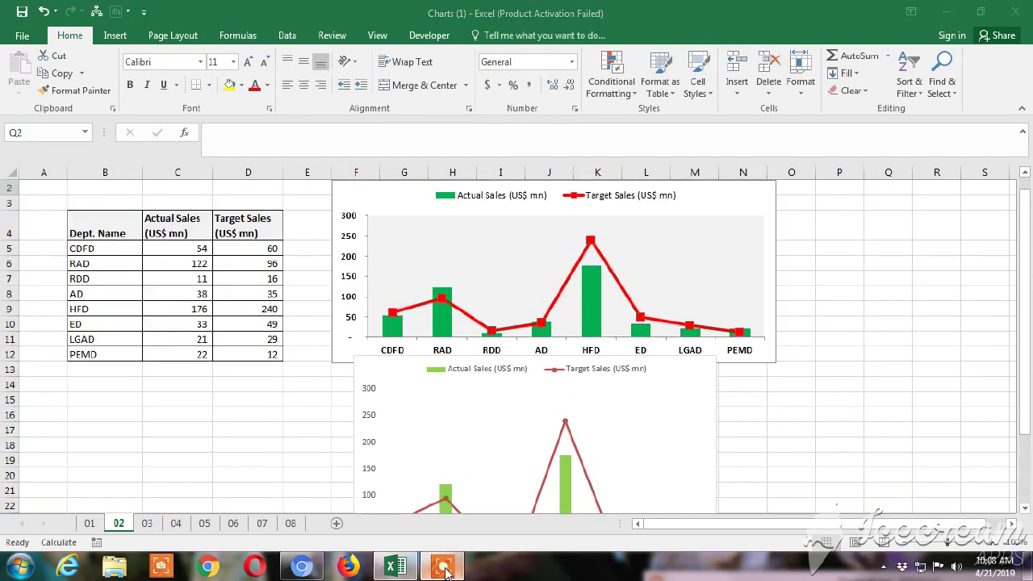
left_click(444, 569)
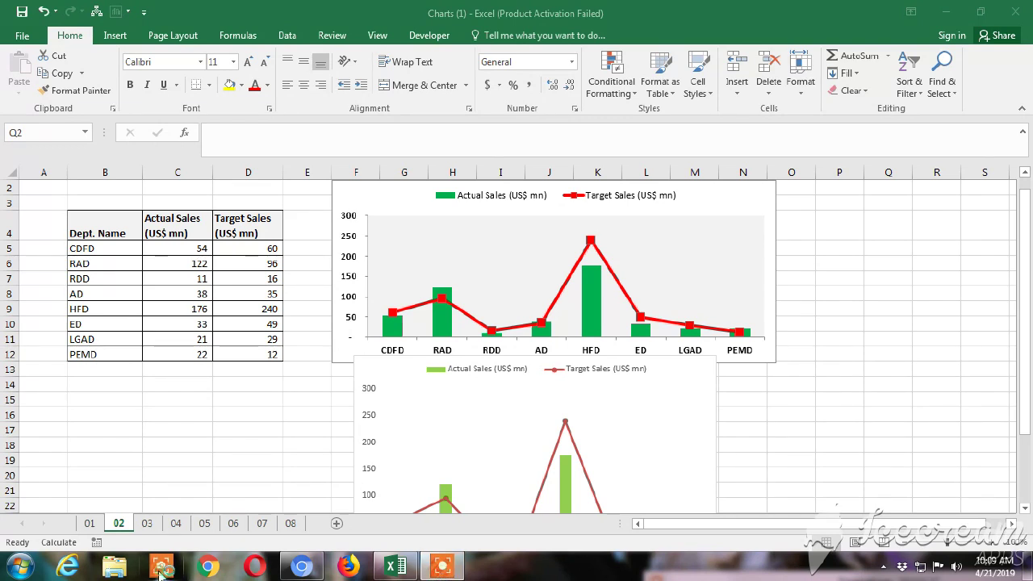
left_click(443, 568)
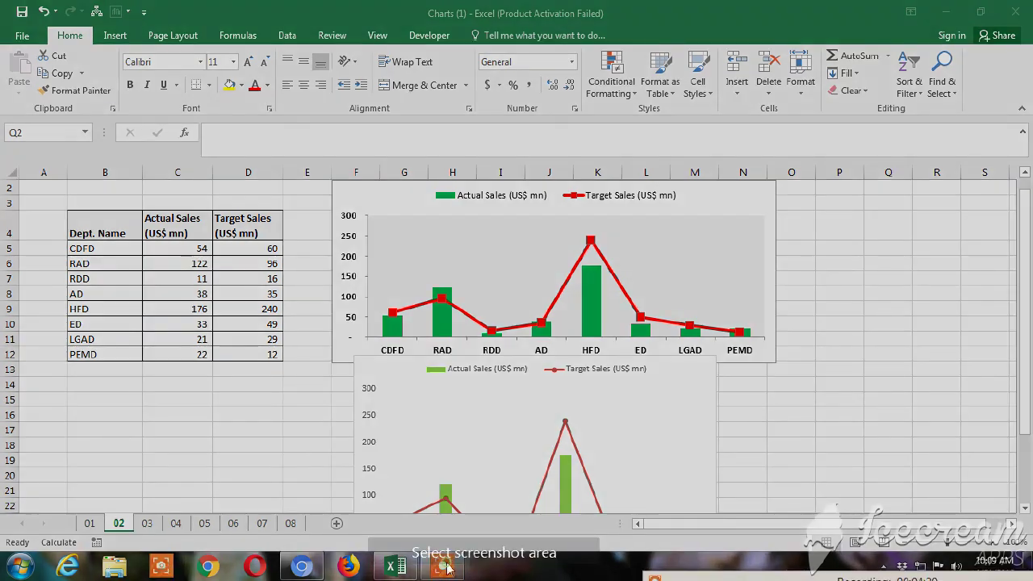
left_click_drag(802, 409, 834, 456)
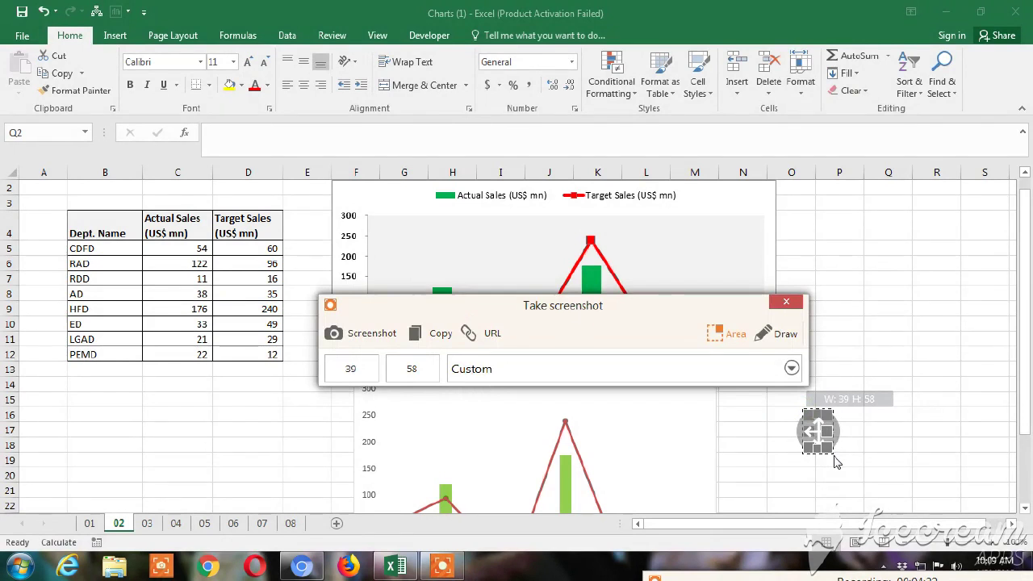
left_click(787, 304)
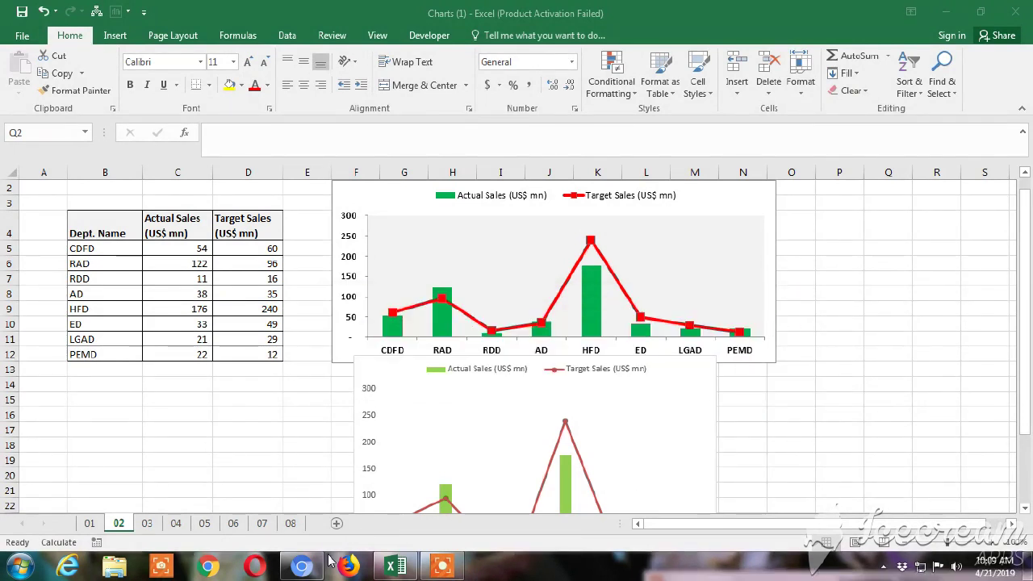
key("Down")
key("Down")
key("Down")
key("Down")
key("Down")
key("Down")
key("Down")
key("Down")
key("Down")
key("Down")
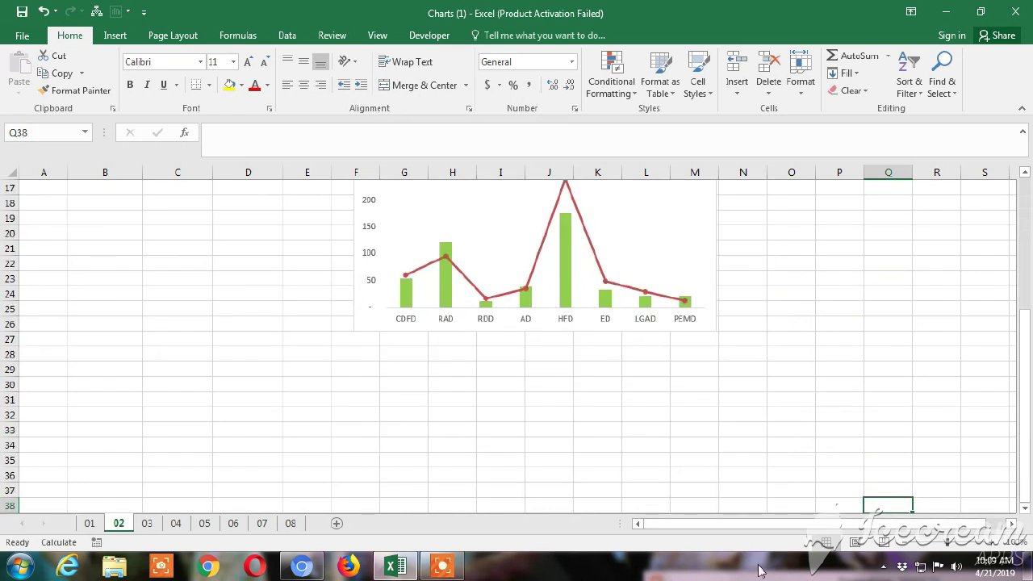
key("Up")
key("Up")
key("Up")
key("Up")
key("Up")
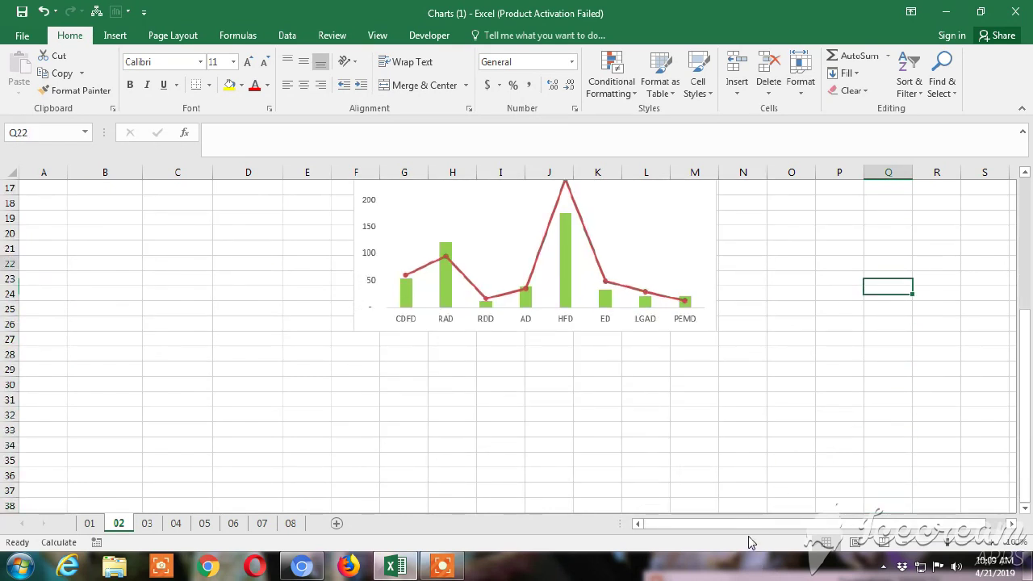
key("Up")
key("Up")
key("Up")
key("Down")
key("Down")
key("Down")
key("Down")
key("Down")
key("Down")
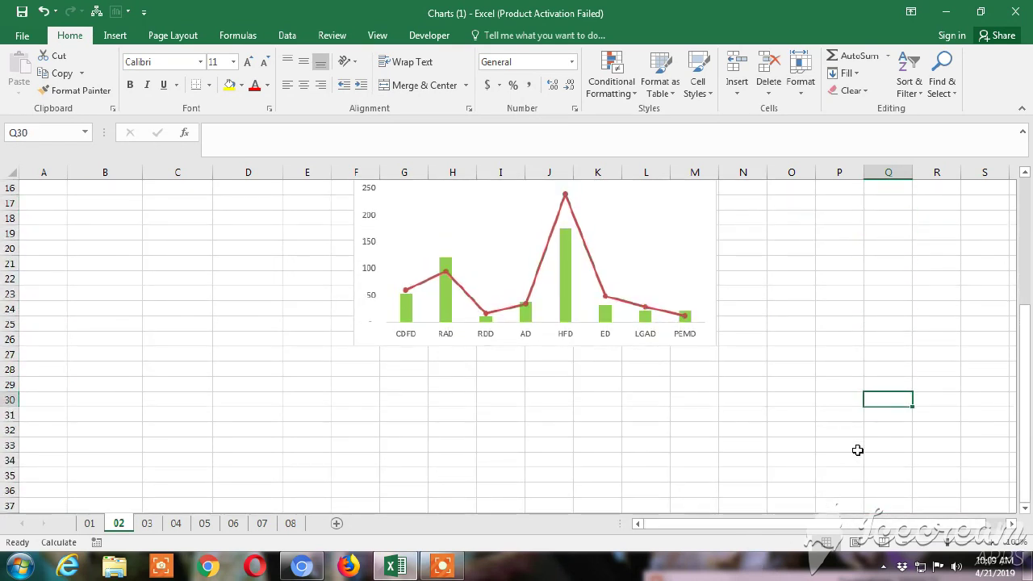
left_click(855, 446)
left_click_drag(883, 506, 871, 520)
left_click(759, 566)
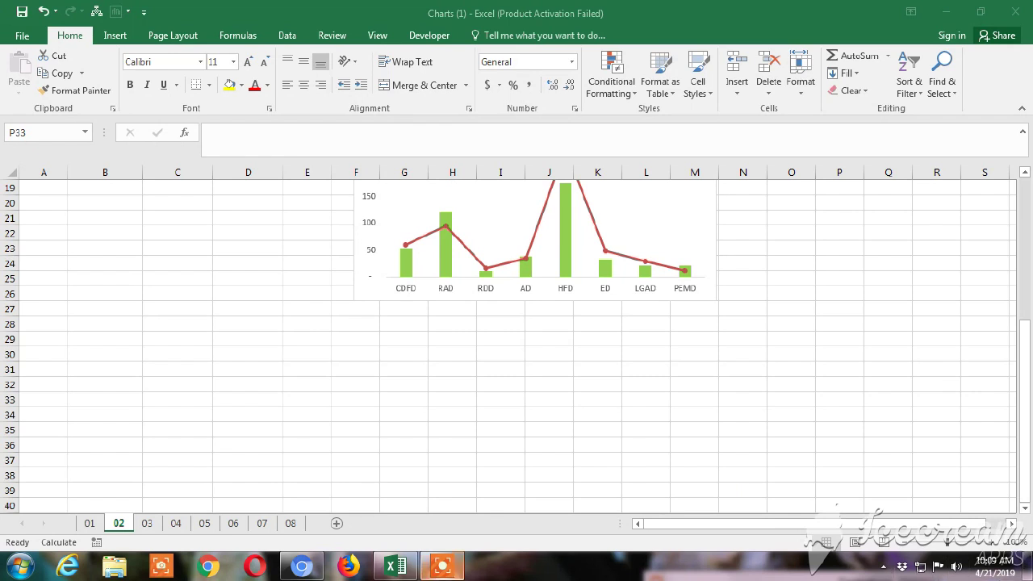
left_click(455, 572)
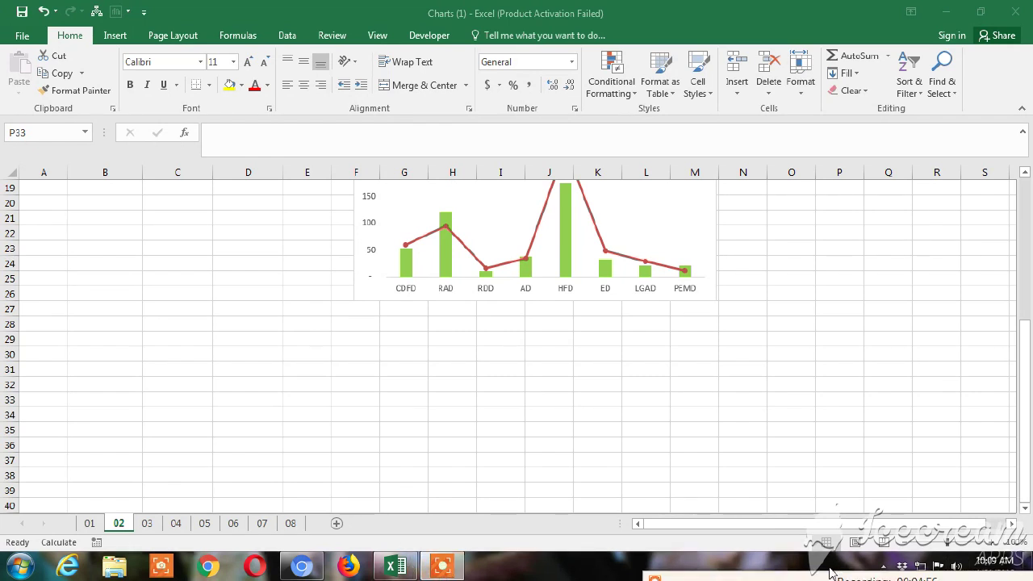
left_click_drag(854, 575, 814, 367)
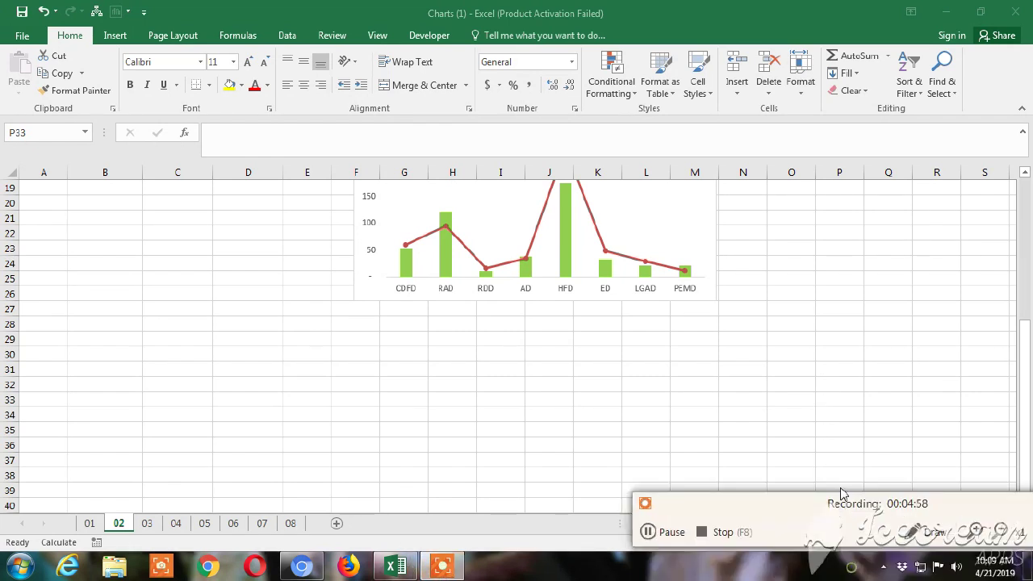